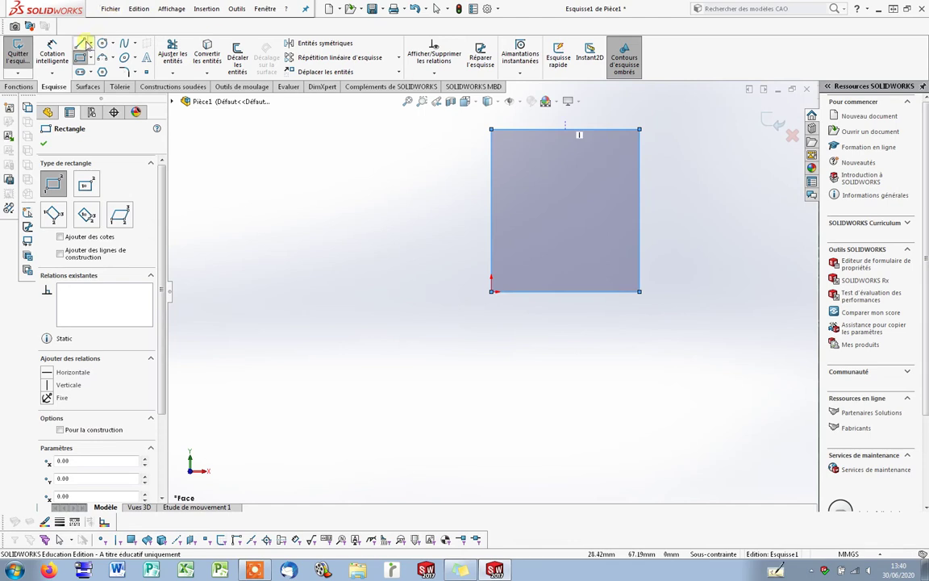
Sketch a vertical line about 64 mm long from the midpoint of the rectangle's upper edge to the midpoint of its lower edge
{"action": "left_click", "coordinate": [81, 45]}
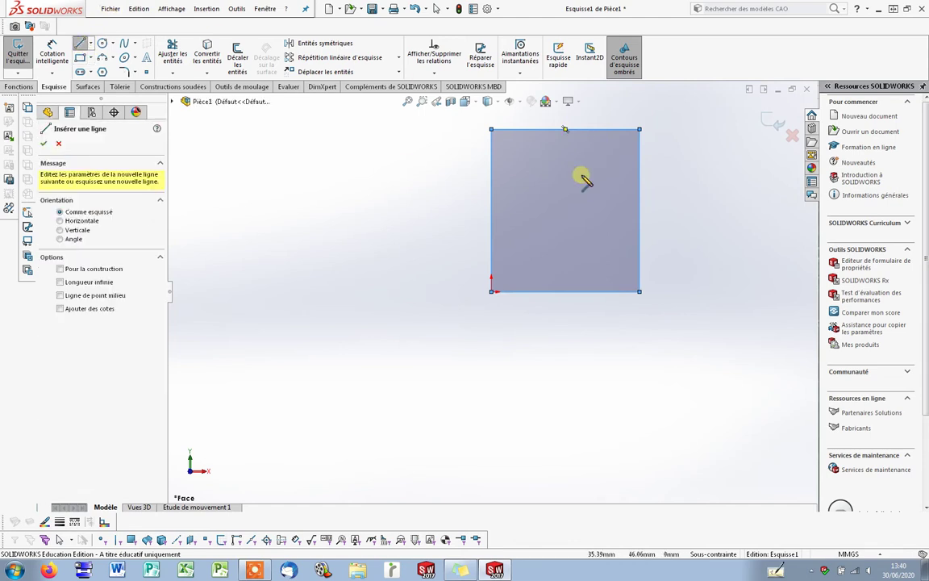
{"action": "left_click", "coordinate": [565, 129]}
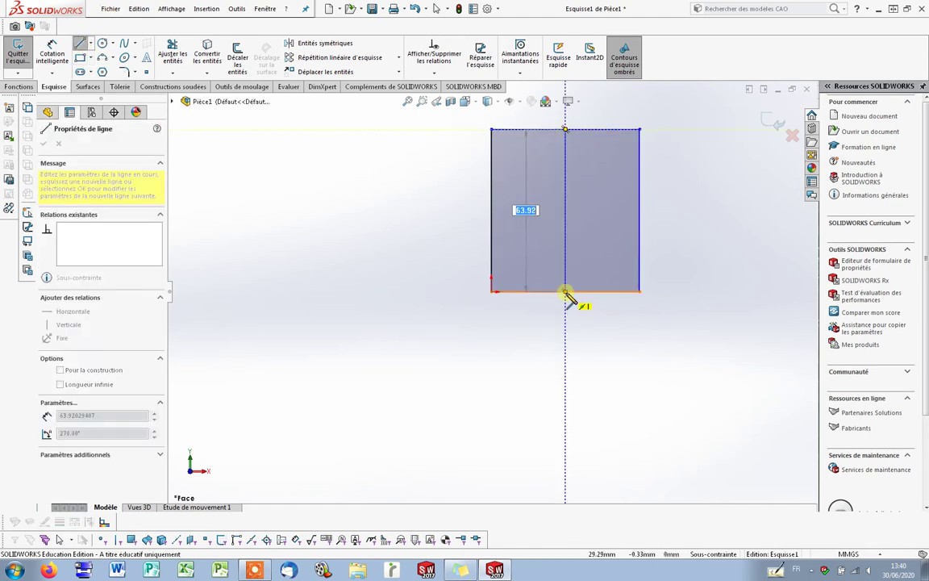
{"action": "left_click", "coordinate": [565, 291]}
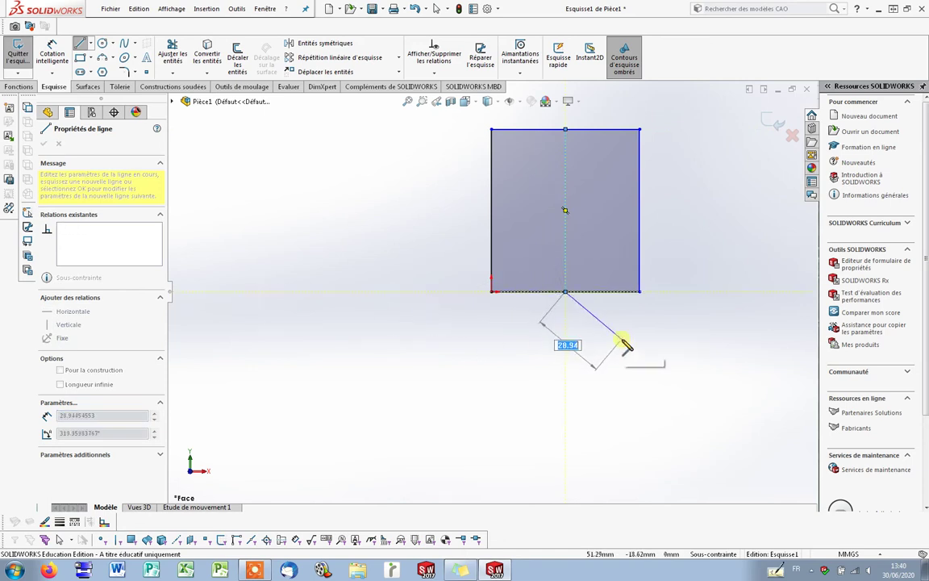
{"action": "key", "text": "Escape"}
{"action": "key", "text": "z"}
{"action": "key", "text": "z"}
{"action": "key", "text": "z"}
{"action": "key", "text": "z"}
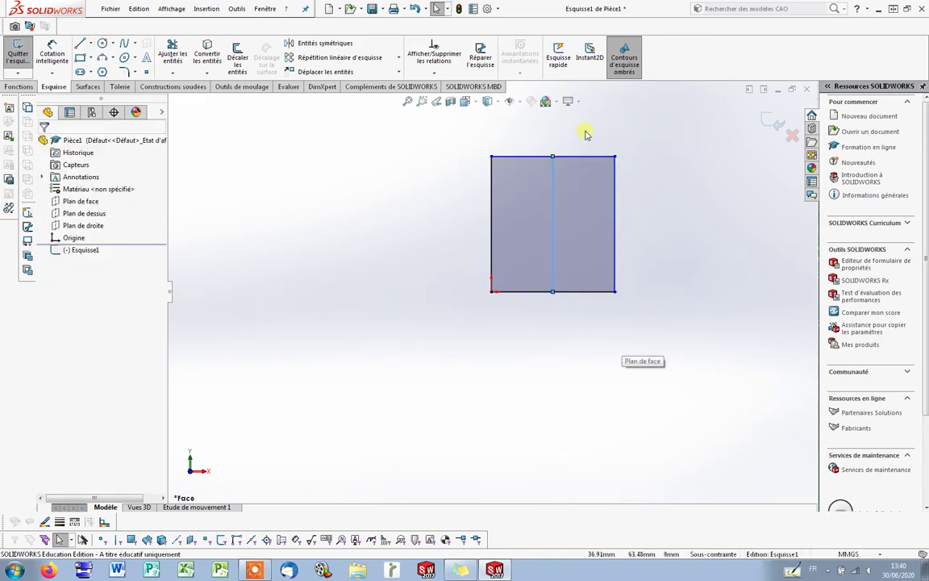
{"action": "scroll", "coordinate": [533, 137], "scroll_direction": "down", "scroll_amount": 3}
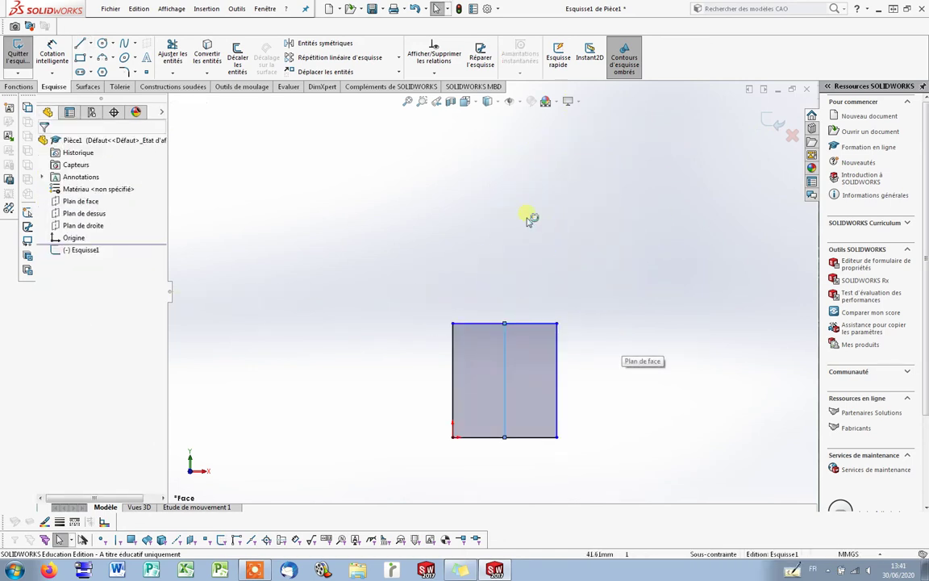
{"action": "left_click", "coordinate": [54, 58]}
{"action": "left_click", "coordinate": [453, 375]}
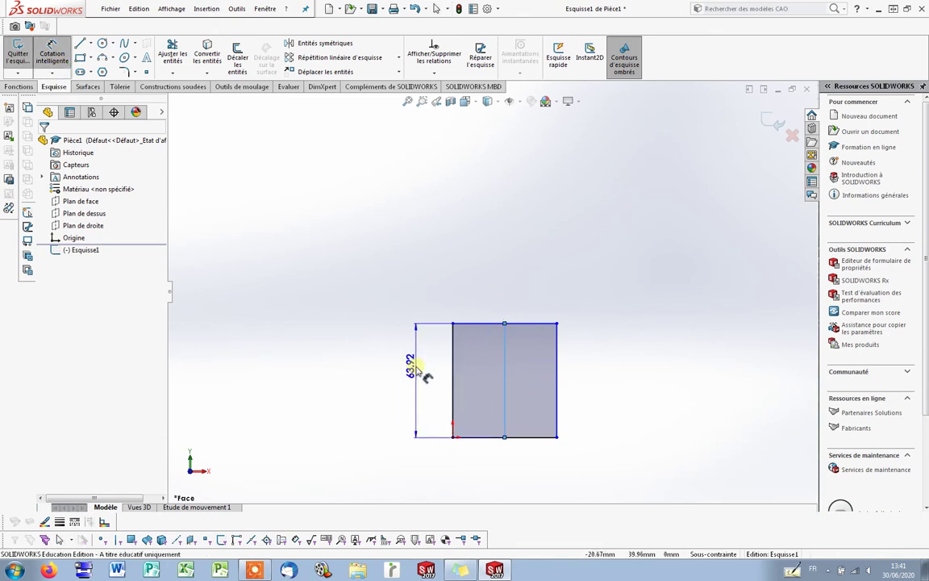
{"action": "key", "text": "Escape"}
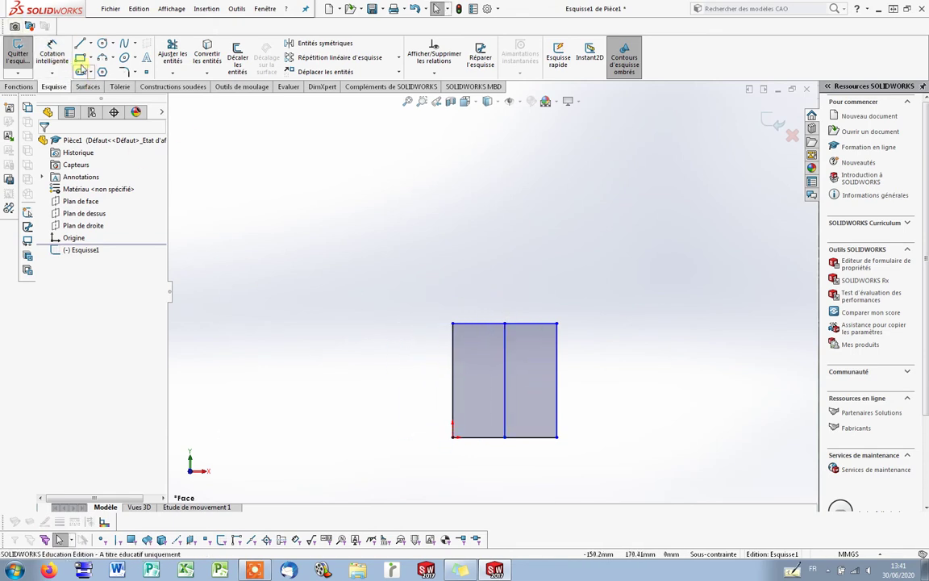
Dimension the rectangle's left vertical edge at 900 mm
{"action": "left_click", "coordinate": [452, 367]}
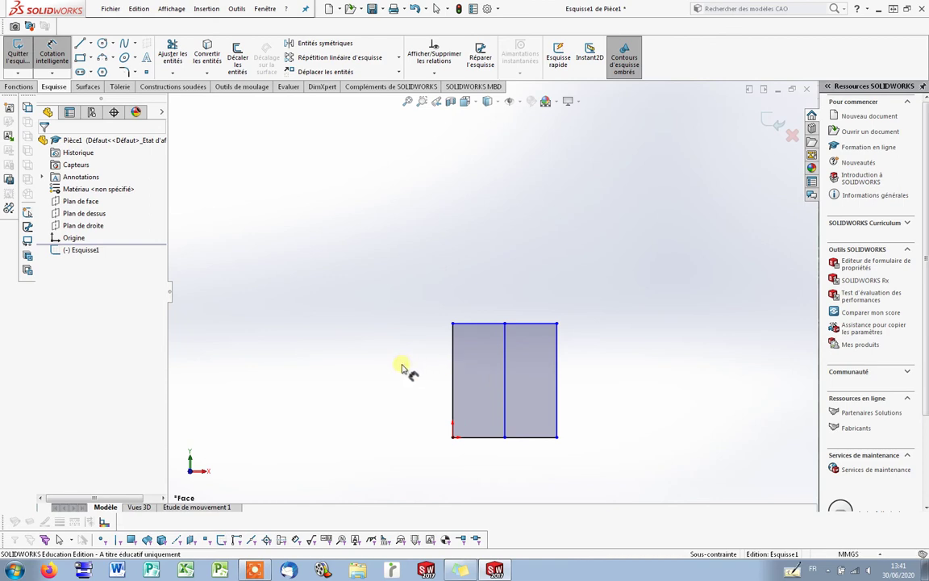
{"action": "left_click", "coordinate": [404, 377]}
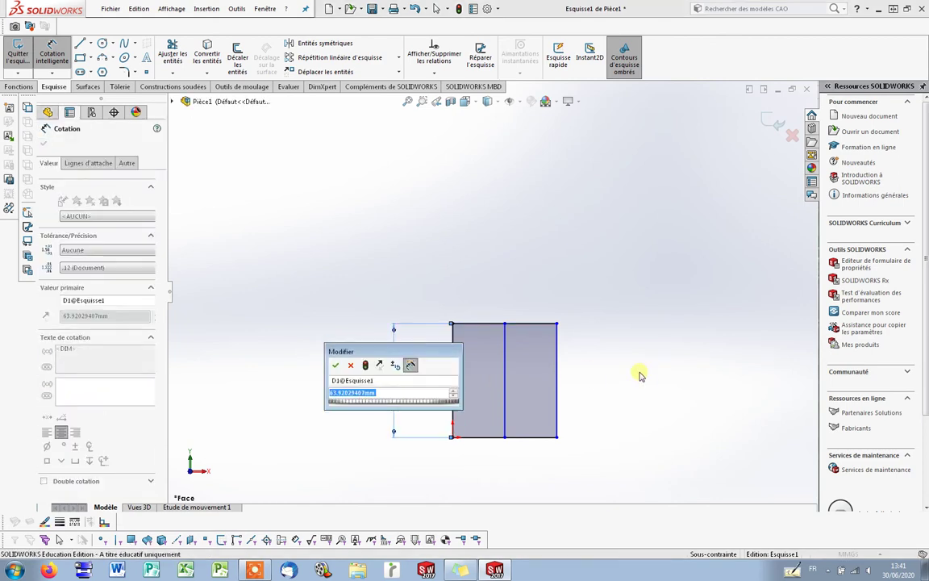
{"action": "type", "text": "900"}
{"action": "key", "text": "Return"}
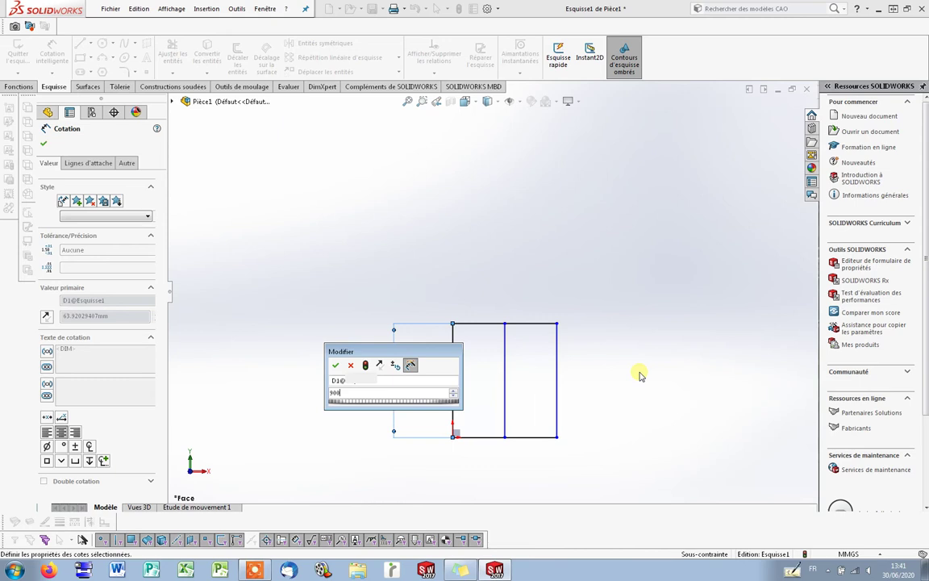
Dimension the rectangle's upper edge at 800 mm and exit the sketch
{"action": "left_click", "coordinate": [539, 323]}
{"action": "left_click", "coordinate": [522, 276]}
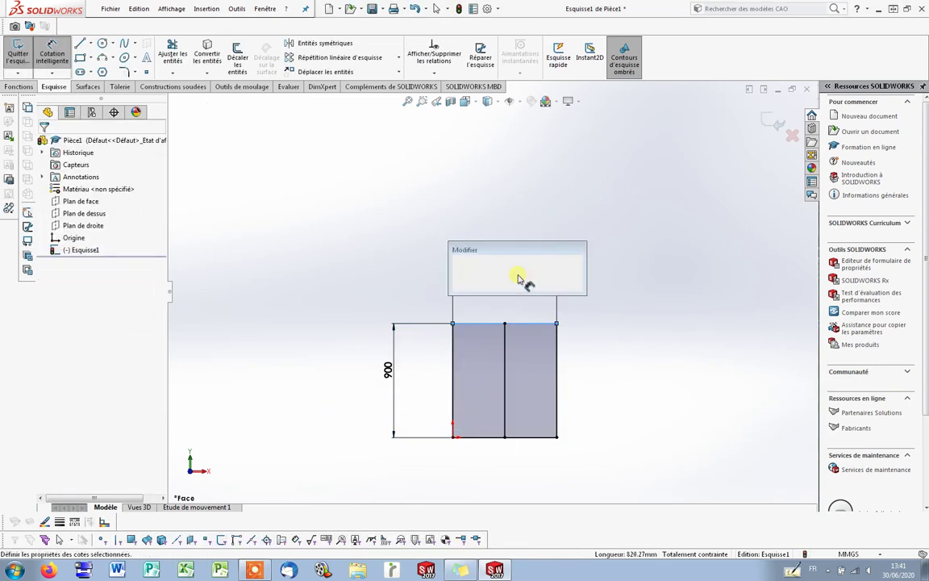
{"action": "type", "text": "800"}
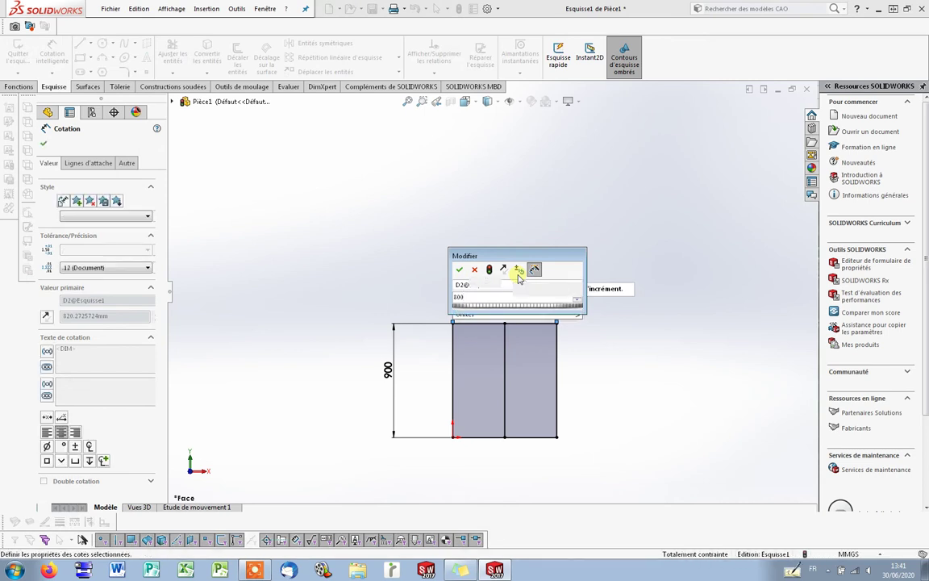
{"action": "key", "text": "Return"}
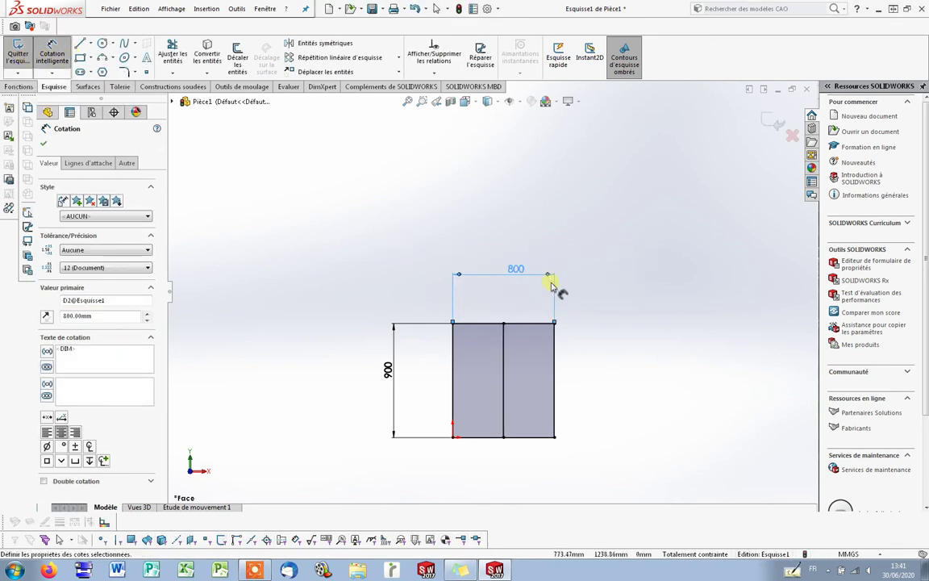
{"action": "left_click", "coordinate": [17, 53]}
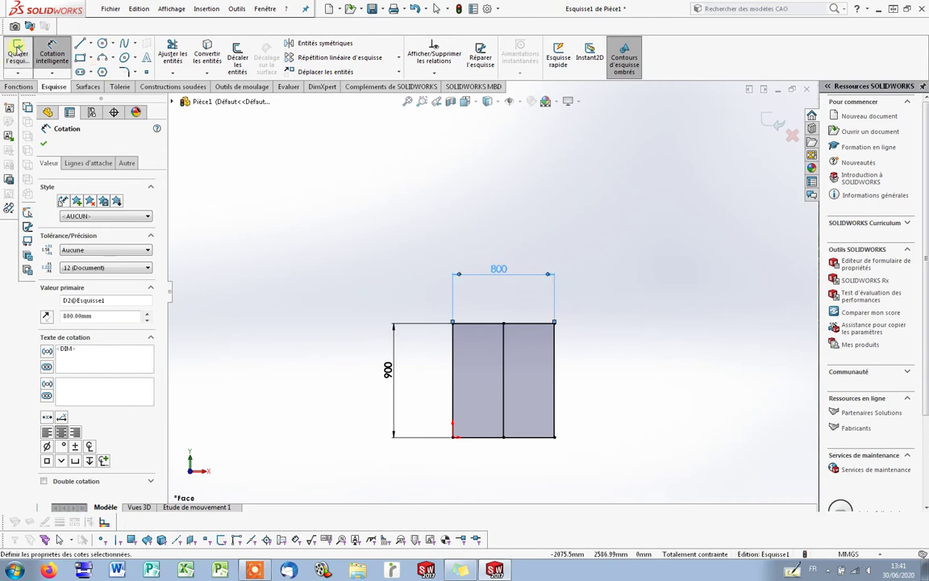
{"action": "left_click", "coordinate": [351, 251]}
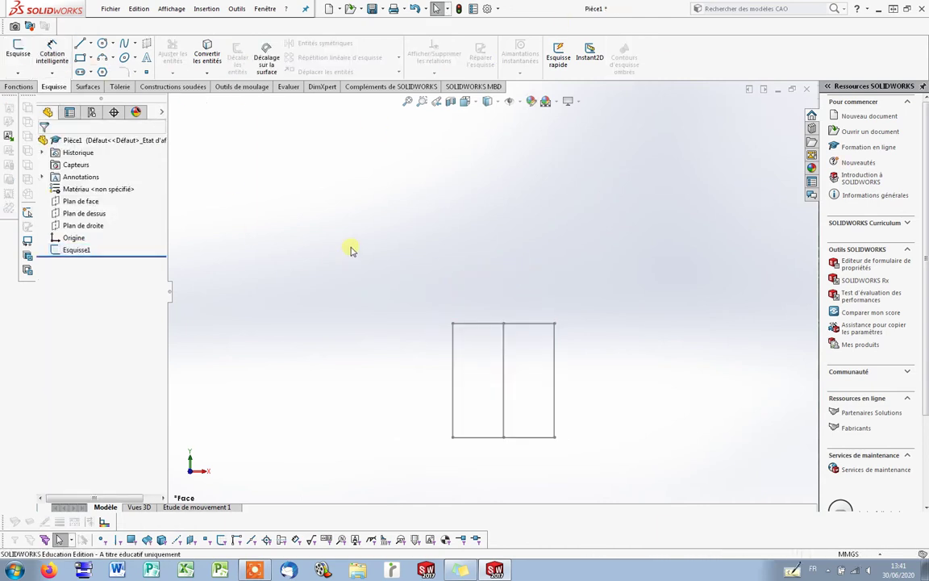
Hide the Constructions soudées command set and restore it
{"action": "right_click", "coordinate": [172, 91]}
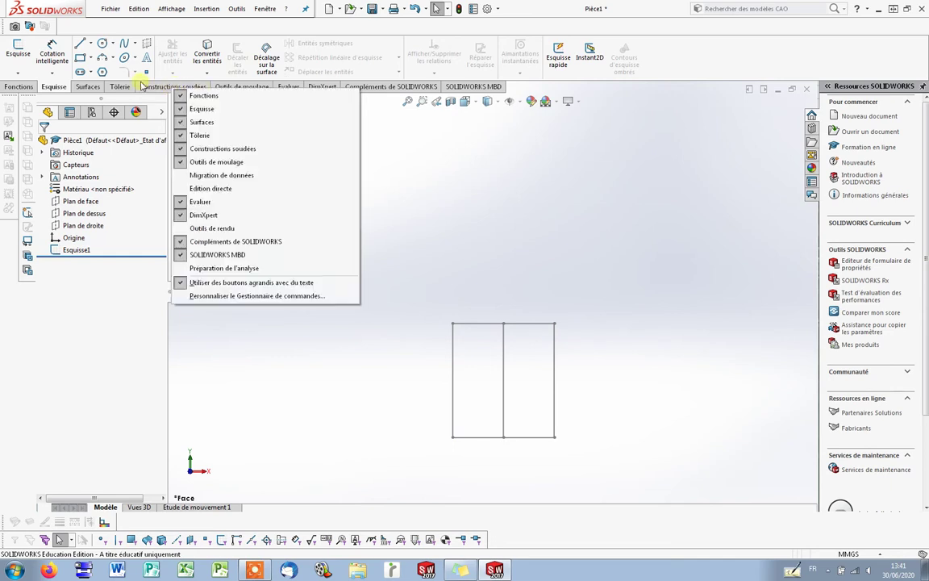
{"action": "left_click", "coordinate": [111, 85]}
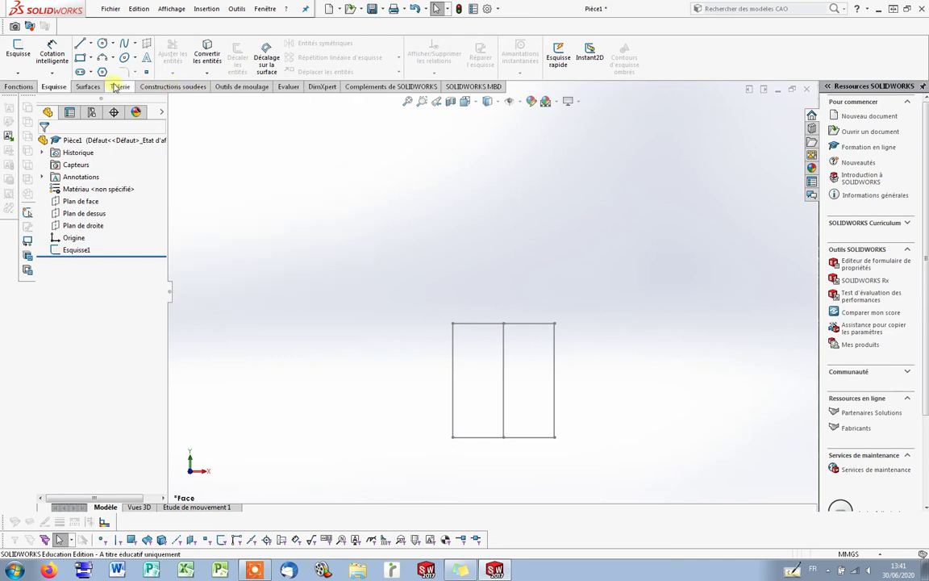
{"action": "right_click", "coordinate": [188, 88]}
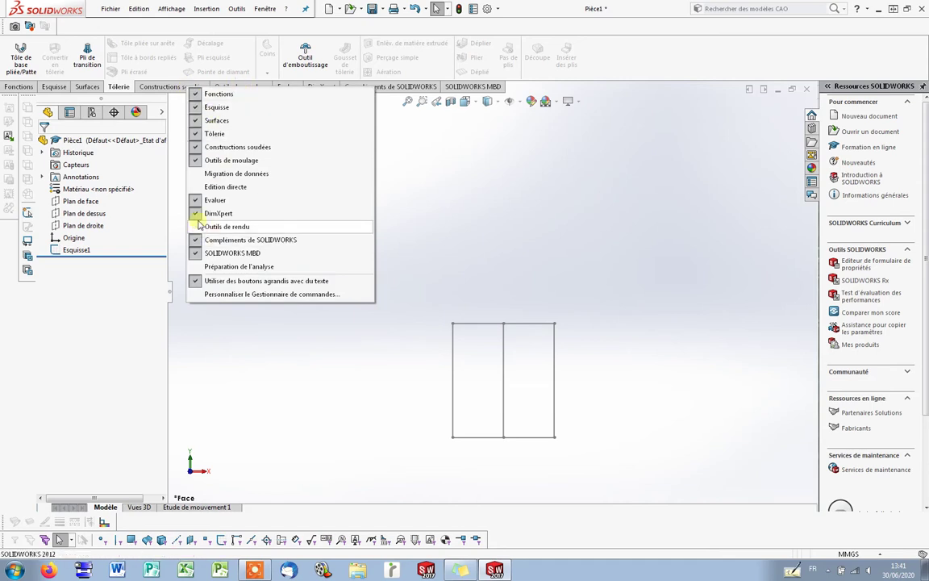
{"action": "left_click", "coordinate": [211, 147]}
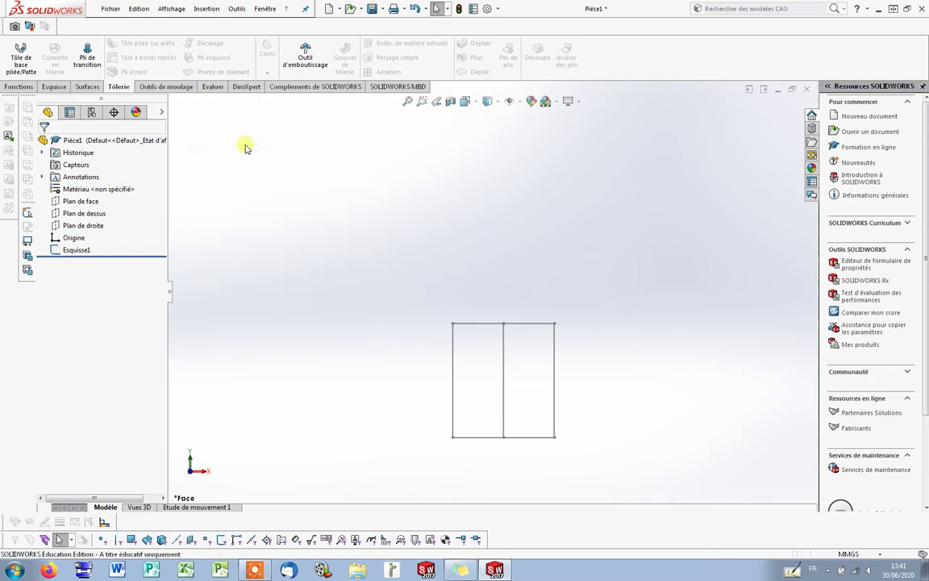
{"action": "right_click", "coordinate": [167, 83]}
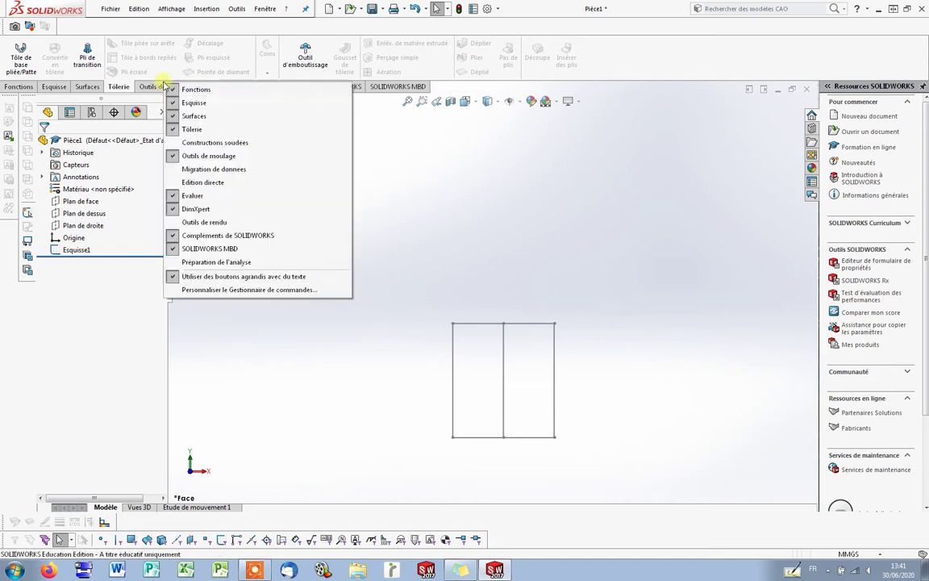
{"action": "left_click", "coordinate": [214, 142]}
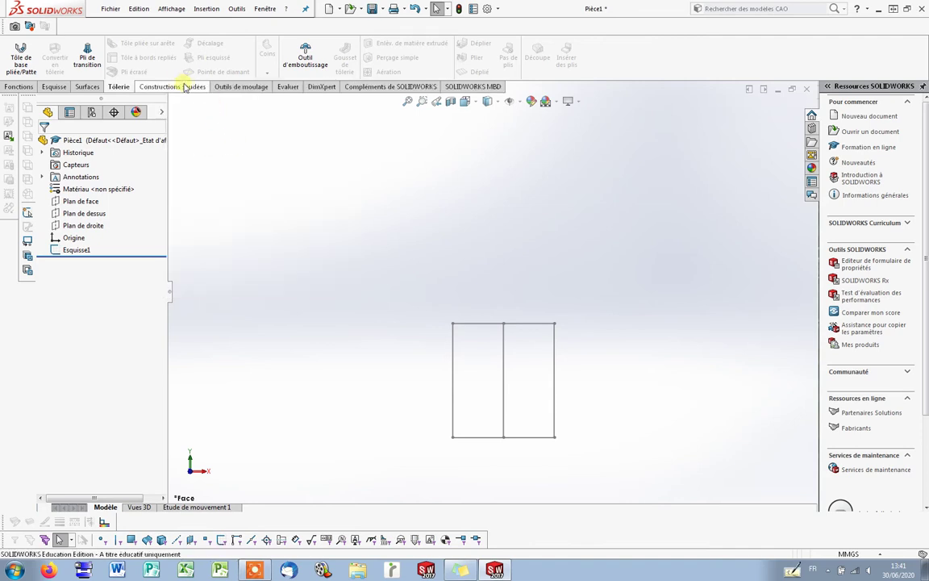
Reopen Esquisse1 for editing, check whether the weldment tools are available during sketch editing, and exit the sketch
{"action": "left_click", "coordinate": [156, 87]}
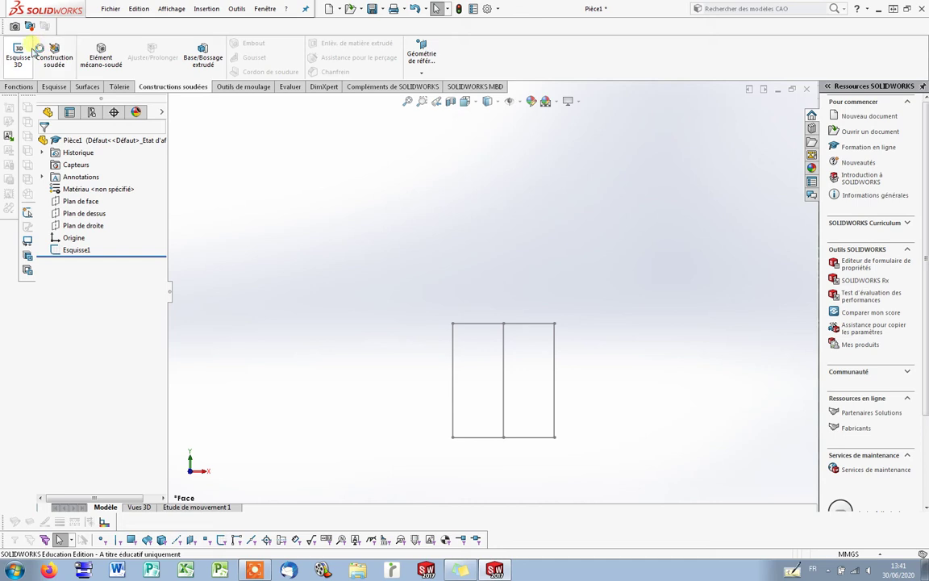
{"action": "left_click", "coordinate": [54, 86]}
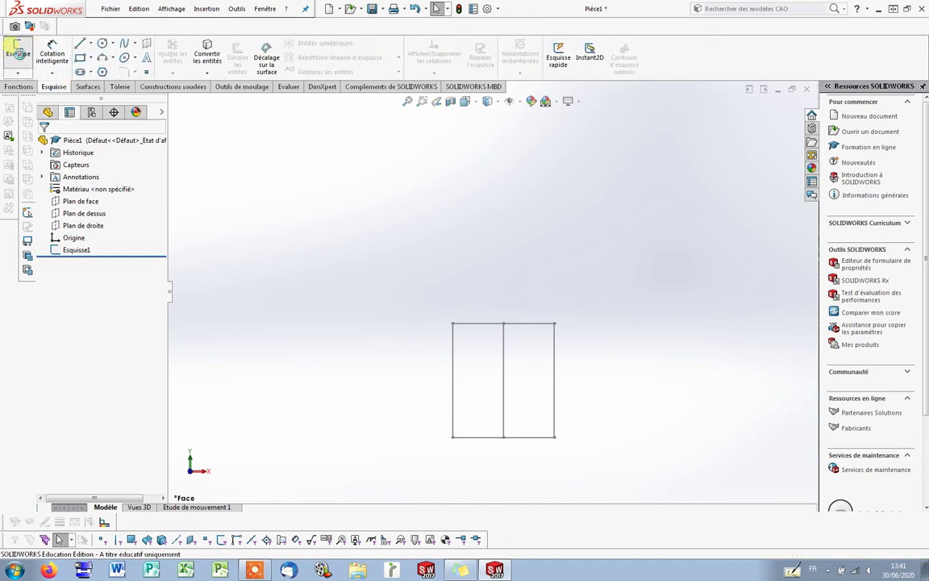
{"action": "left_click", "coordinate": [18, 51]}
{"action": "left_click", "coordinate": [17, 53]}
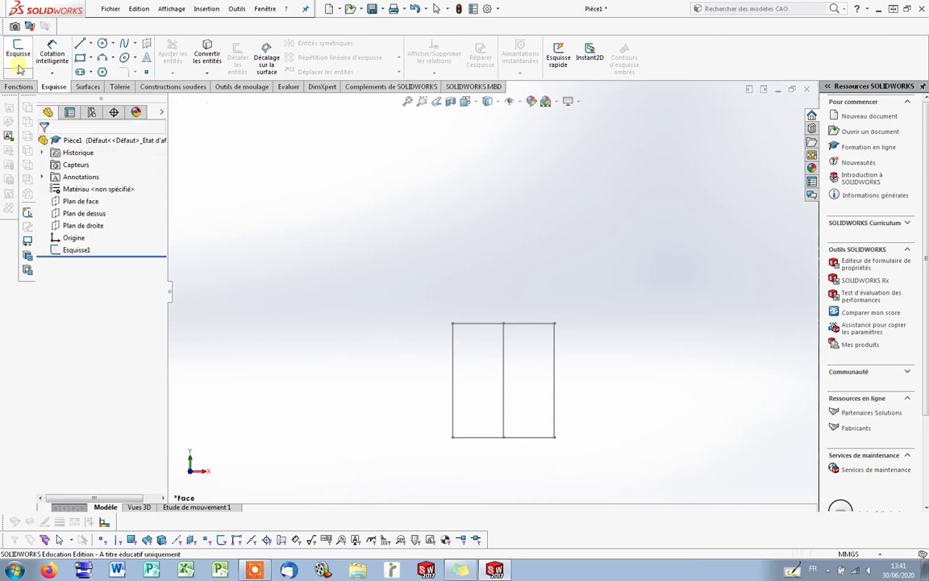
{"action": "right_click", "coordinate": [76, 250]}
{"action": "left_click", "coordinate": [87, 220]}
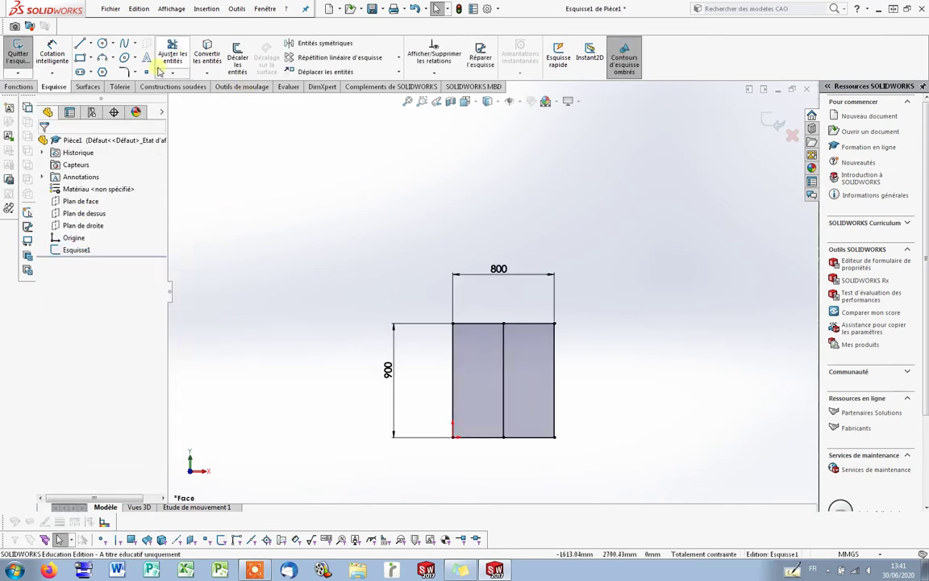
{"action": "left_click", "coordinate": [167, 87]}
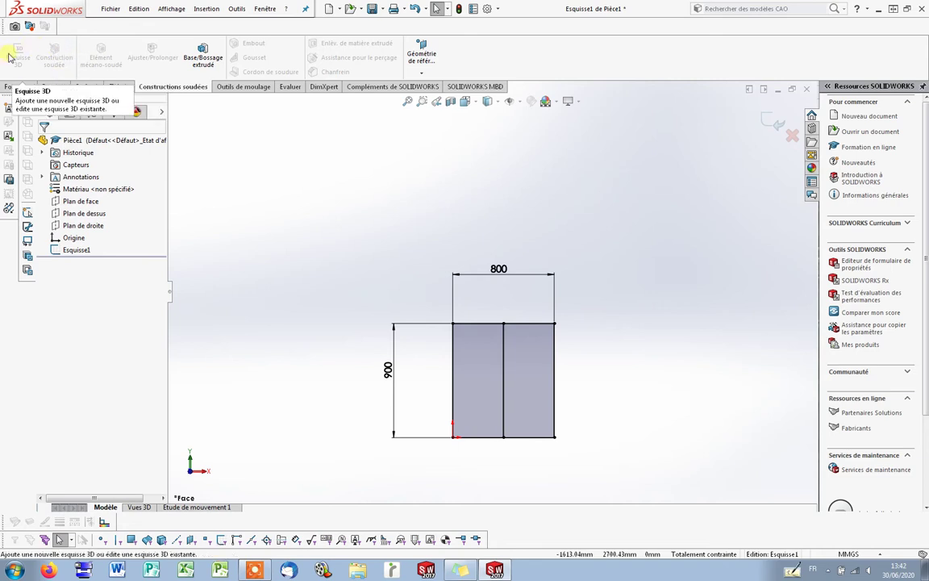
{"action": "left_click", "coordinate": [53, 87]}
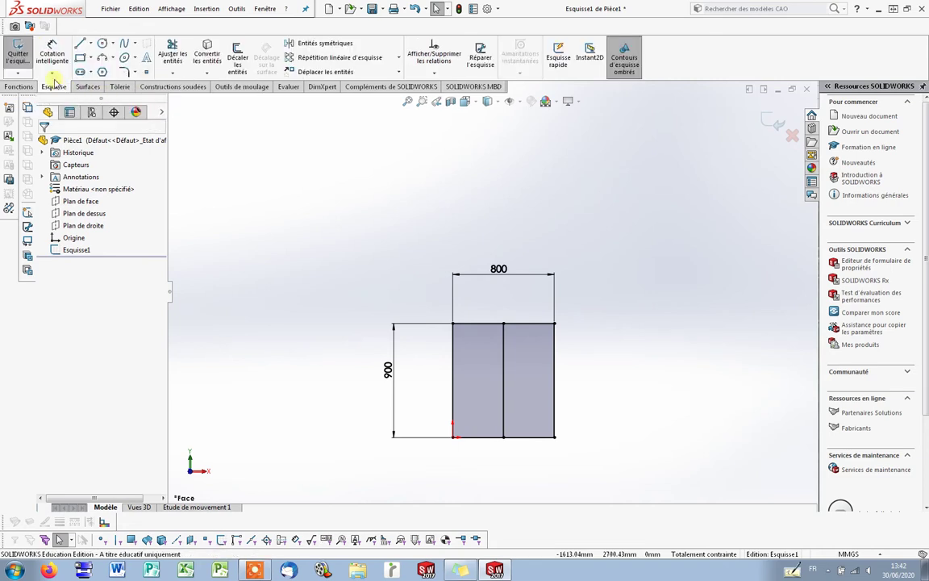
{"action": "left_click", "coordinate": [18, 52]}
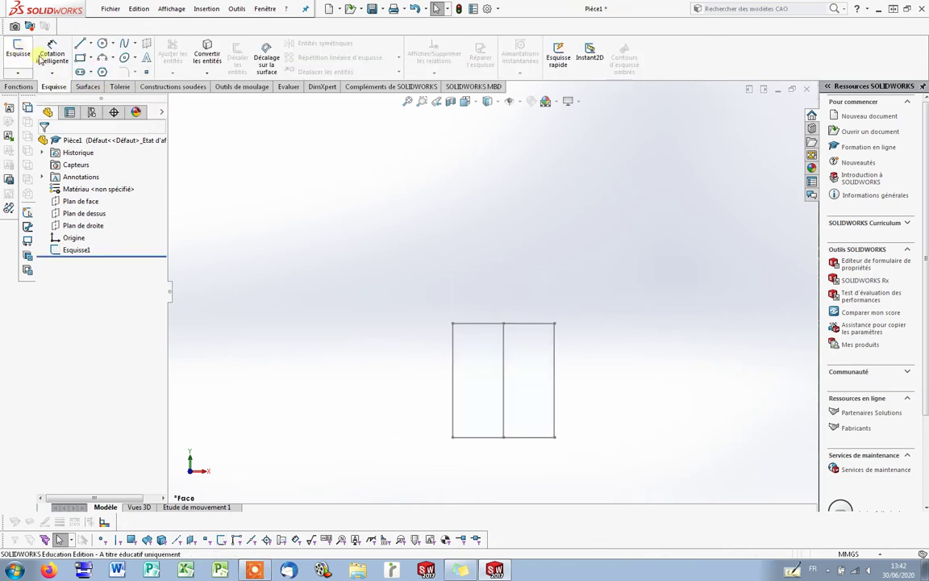
Start a structural member with the iso standard, tube carré type and 30 x 30 x 2.6 size
{"action": "left_click", "coordinate": [166, 86]}
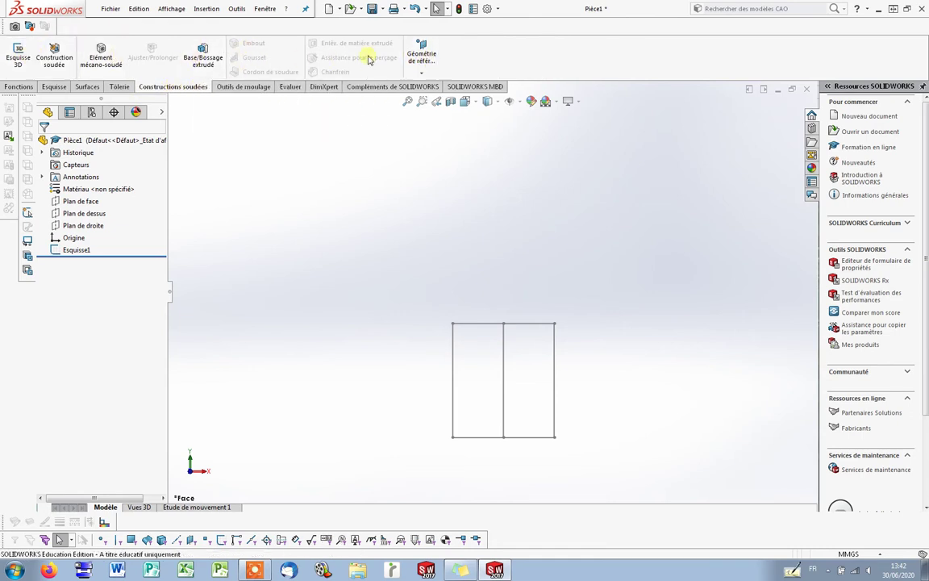
{"action": "left_click", "coordinate": [115, 57]}
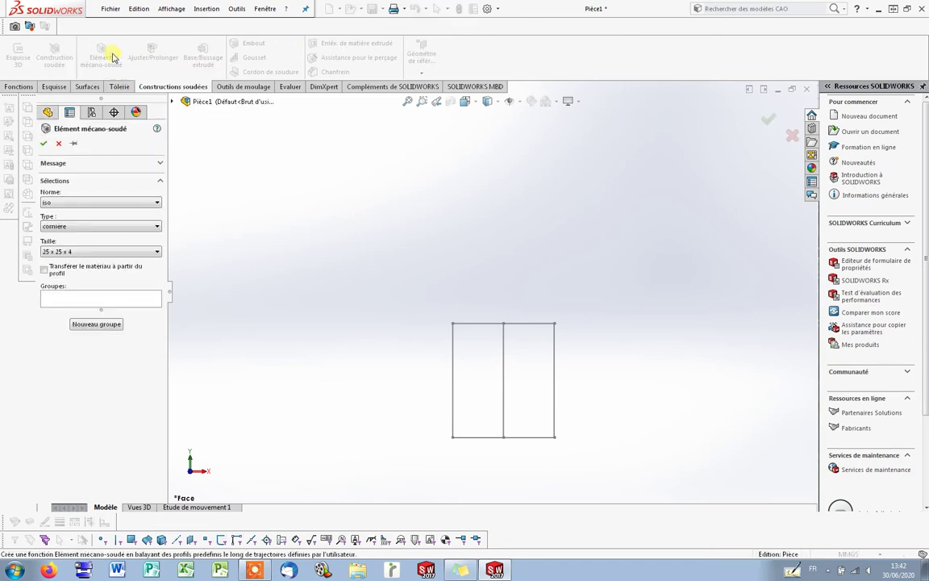
{"action": "left_click", "coordinate": [89, 201]}
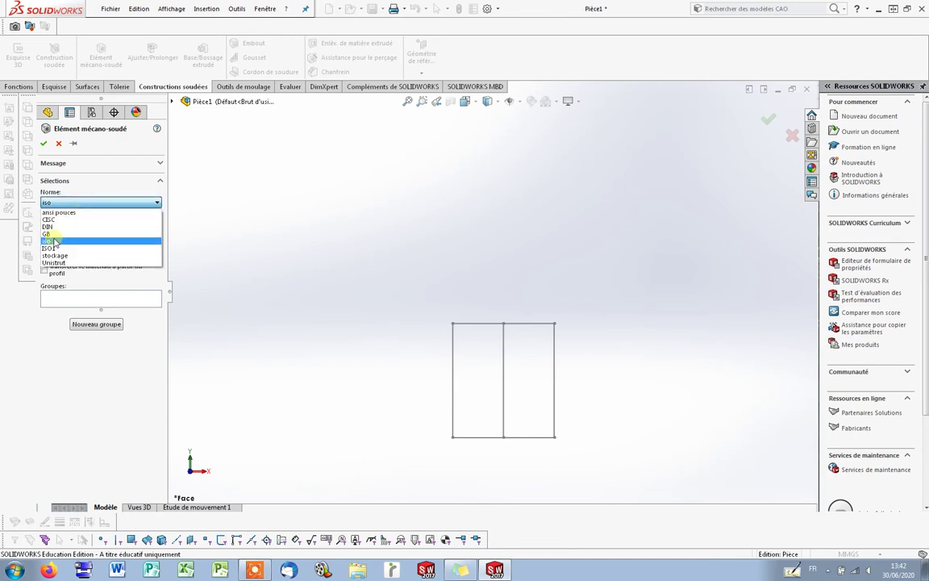
{"action": "left_click", "coordinate": [53, 242]}
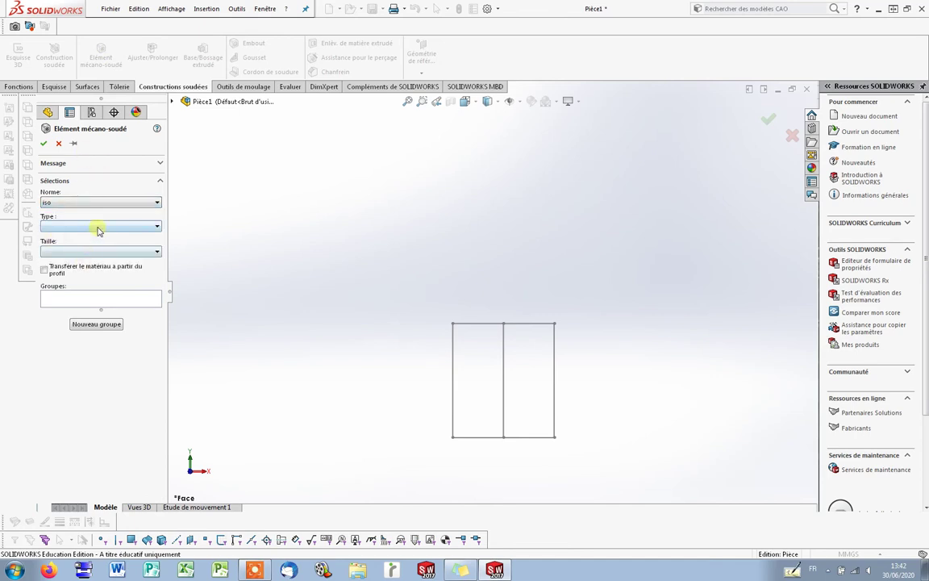
{"action": "left_click", "coordinate": [98, 227]}
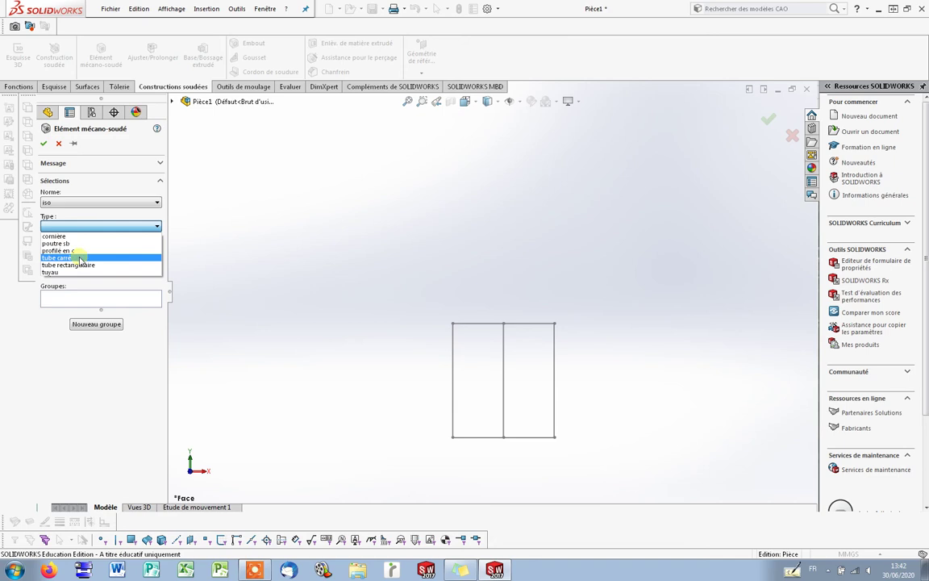
{"action": "left_click", "coordinate": [80, 258]}
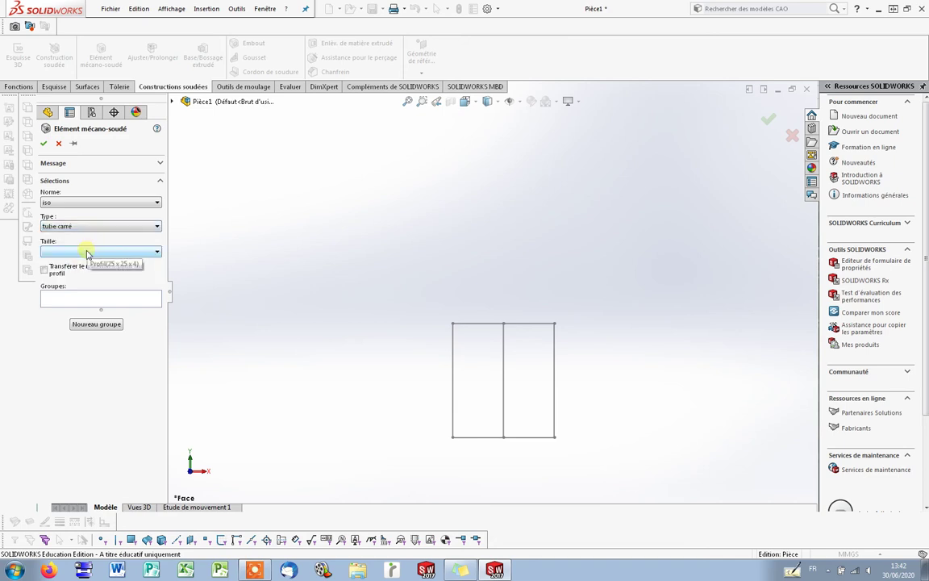
{"action": "left_click", "coordinate": [88, 253]}
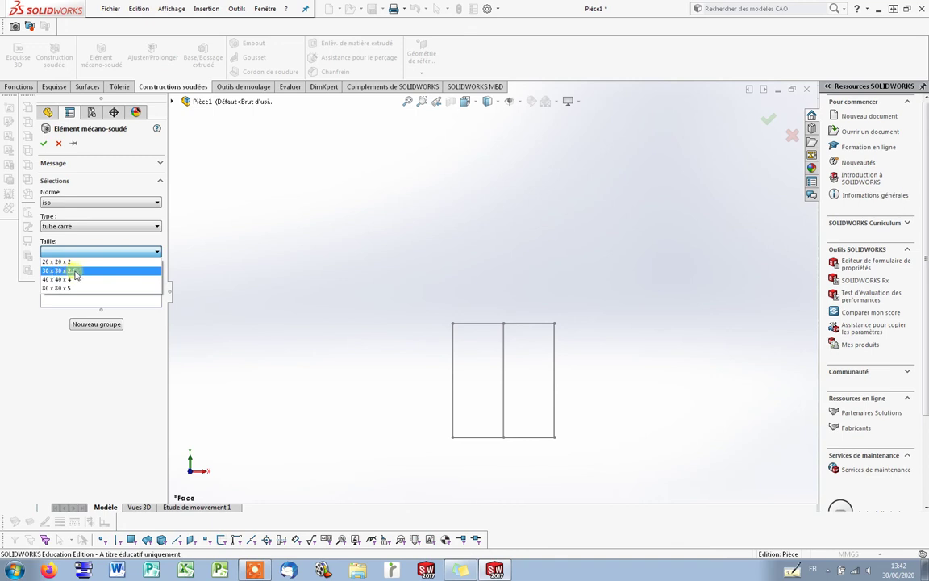
{"action": "left_click", "coordinate": [76, 271]}
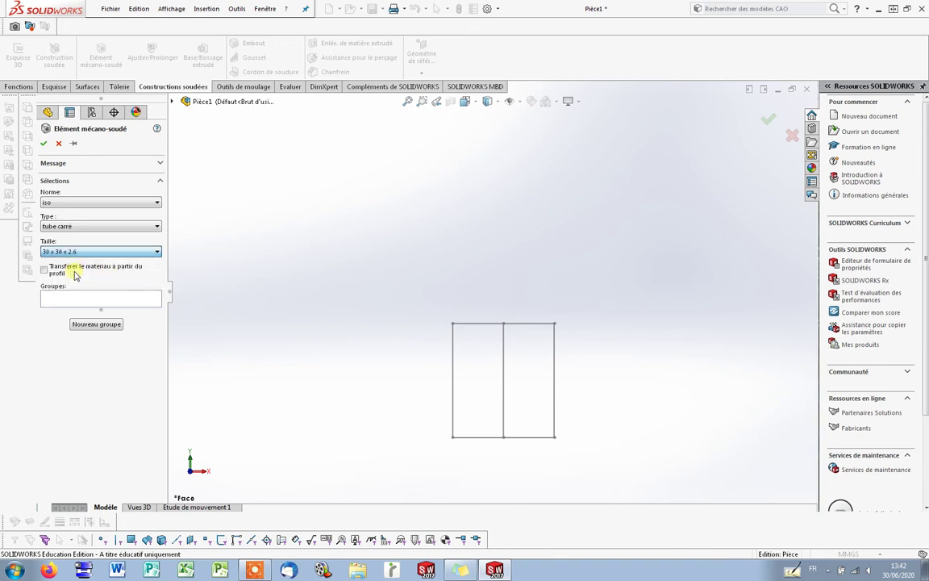
Select the rectangle's four edges as path segments of the first structural member group
{"action": "left_click", "coordinate": [484, 325]}
{"action": "scroll", "coordinate": [527, 320], "scroll_direction": "down", "scroll_amount": 4}
{"action": "scroll", "coordinate": [514, 393], "scroll_direction": "up", "scroll_amount": 4}
{"action": "scroll", "coordinate": [506, 314], "scroll_direction": "down", "scroll_amount": 3}
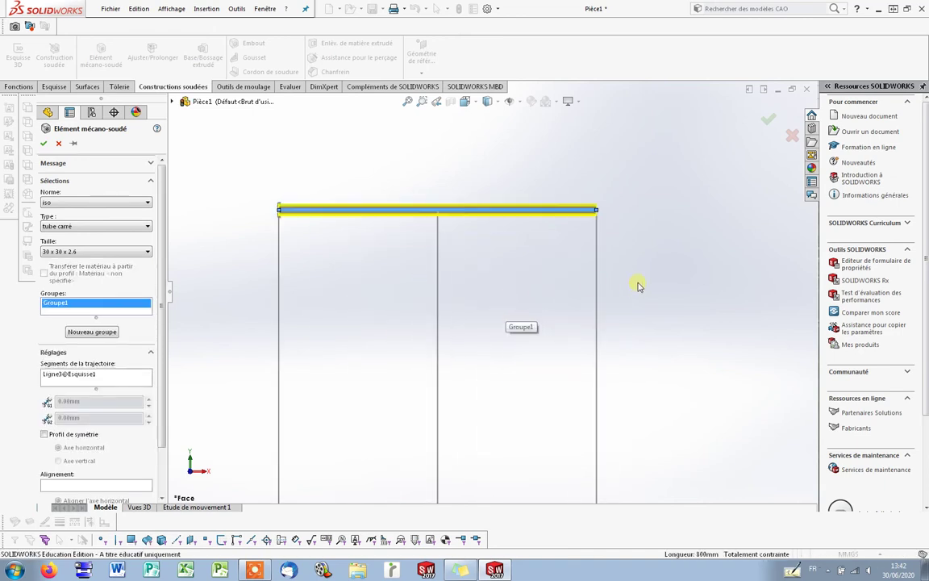
{"action": "left_click", "coordinate": [595, 297]}
{"action": "scroll", "coordinate": [557, 436], "scroll_direction": "up", "scroll_amount": 3}
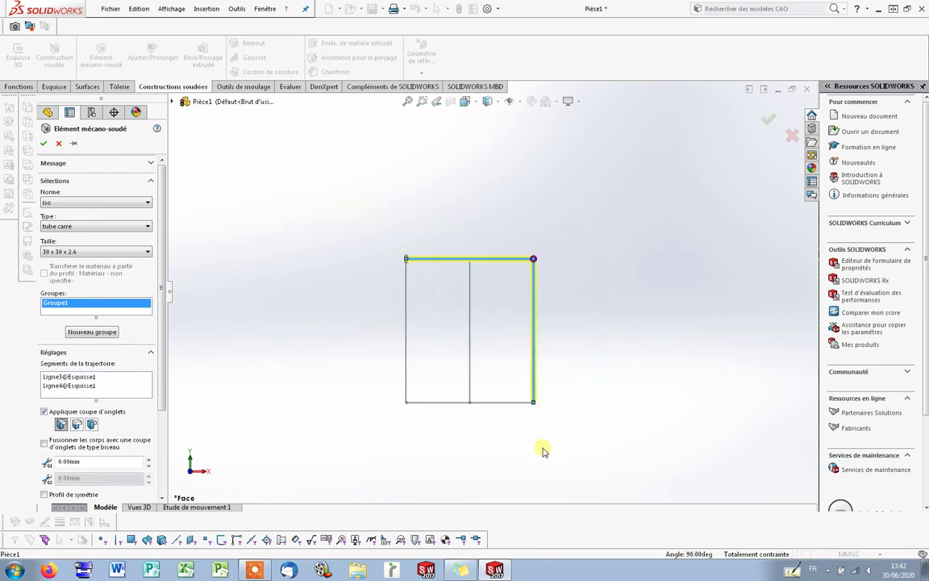
{"action": "left_click", "coordinate": [506, 402]}
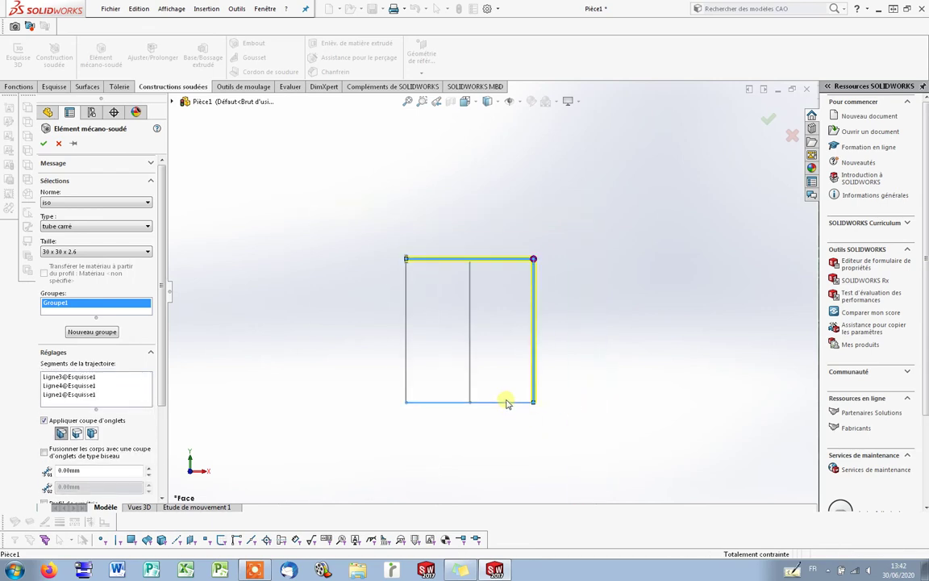
{"action": "left_click", "coordinate": [407, 355]}
Examine the tube preview and its mitred corners from several angles
{"action": "scroll", "coordinate": [442, 338], "scroll_direction": "down", "scroll_amount": 5}
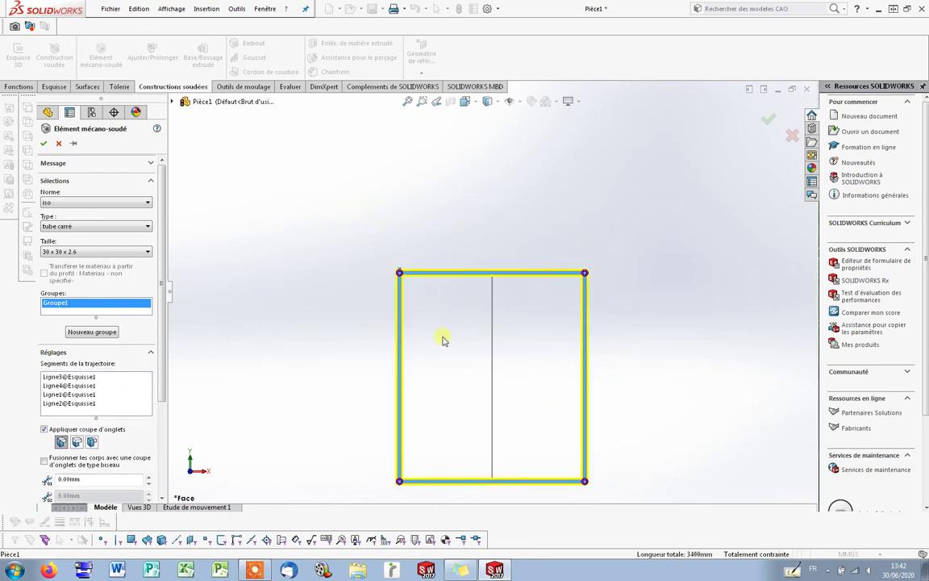
{"action": "middle_click_drag", "start_coordinate": [411, 182], "coordinate": [461, 292]}
{"action": "scroll", "coordinate": [540, 424], "scroll_direction": "up", "scroll_amount": 5}
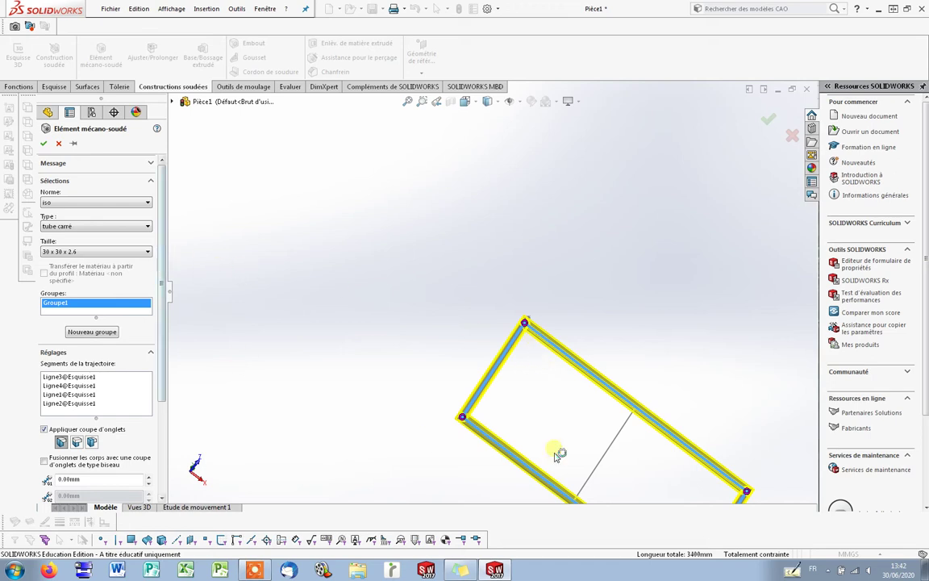
{"action": "scroll", "coordinate": [582, 367], "scroll_direction": "down", "scroll_amount": 3}
{"action": "scroll", "coordinate": [535, 344], "scroll_direction": "down", "scroll_amount": 2}
{"action": "scroll", "coordinate": [496, 308], "scroll_direction": "up", "scroll_amount": 6}
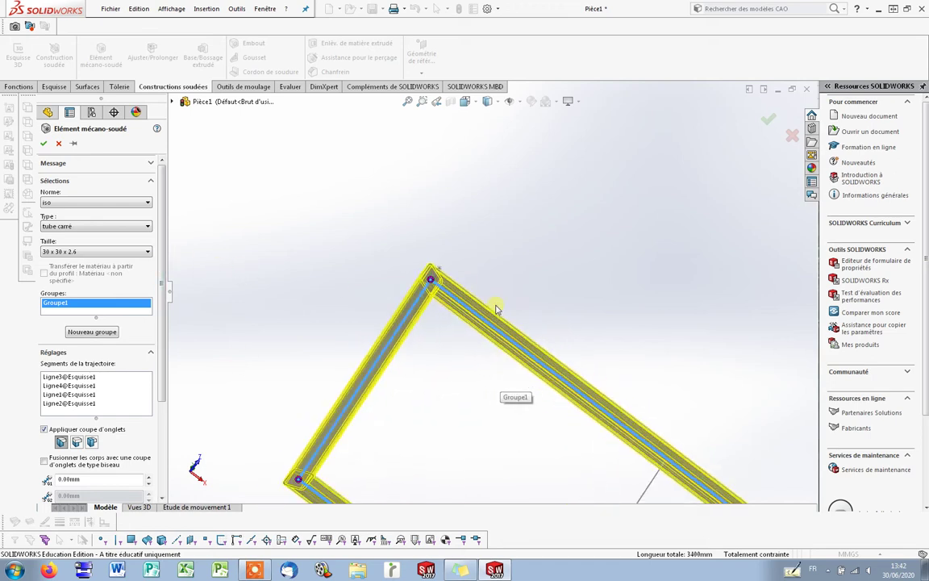
{"action": "middle_click_drag", "start_coordinate": [515, 376], "coordinate": [395, 395]}
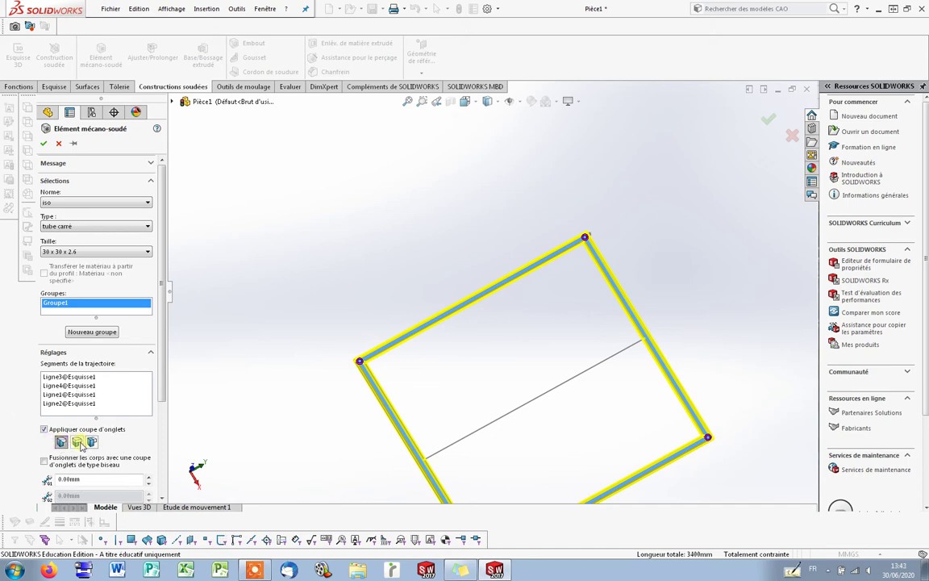
Try the first butt-joint corner treatment on the rectangular group and inspect how the tubes meet at its corners
{"action": "left_click", "coordinate": [76, 441]}
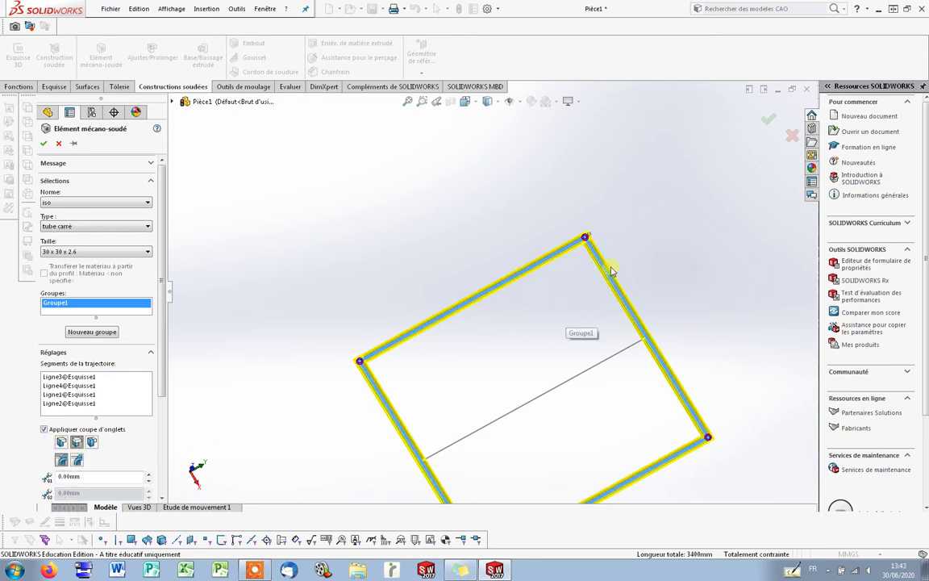
{"action": "scroll", "coordinate": [548, 234], "scroll_direction": "down", "scroll_amount": 5}
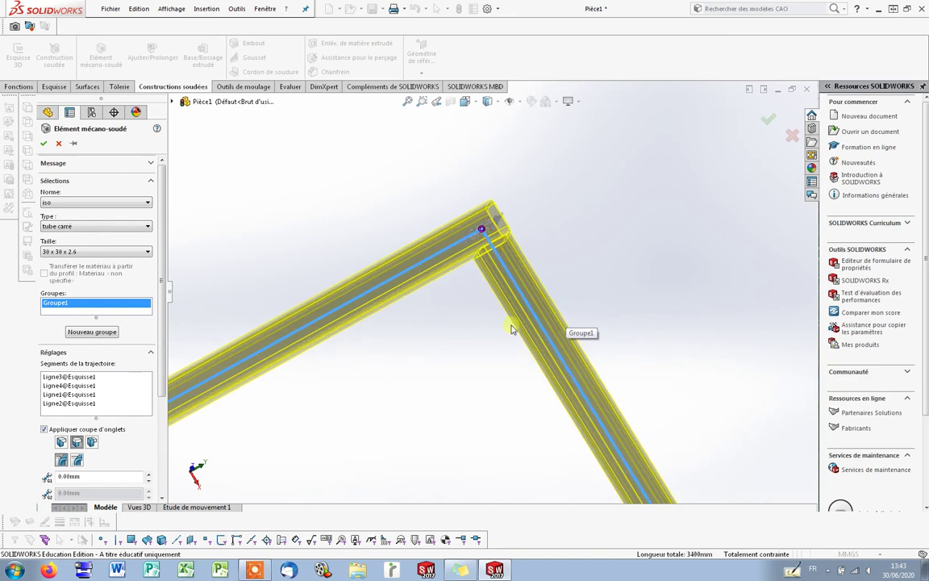
{"action": "scroll", "coordinate": [512, 317], "scroll_direction": "up", "scroll_amount": 5}
{"action": "scroll", "coordinate": [591, 413], "scroll_direction": "down", "scroll_amount": 3}
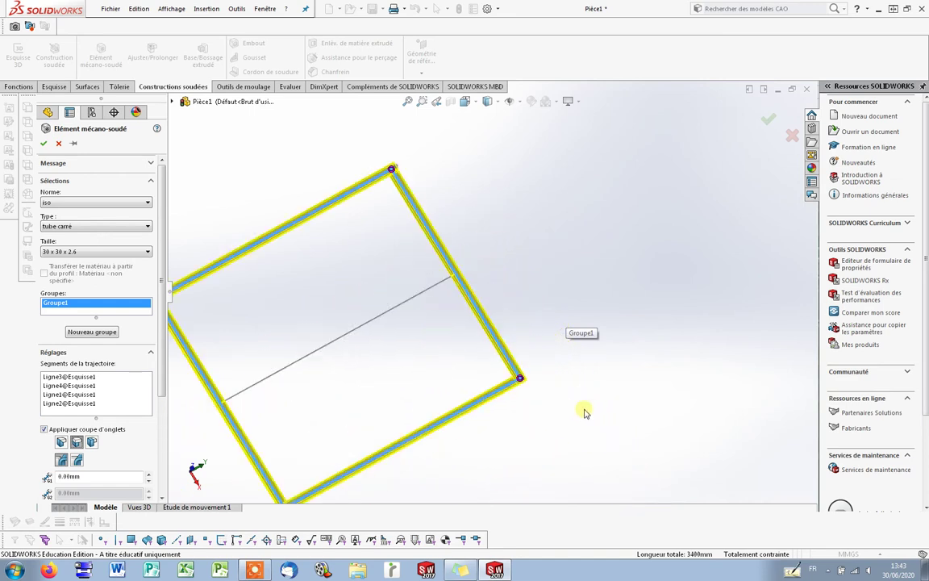
{"action": "scroll", "coordinate": [500, 355], "scroll_direction": "down", "scroll_amount": 4}
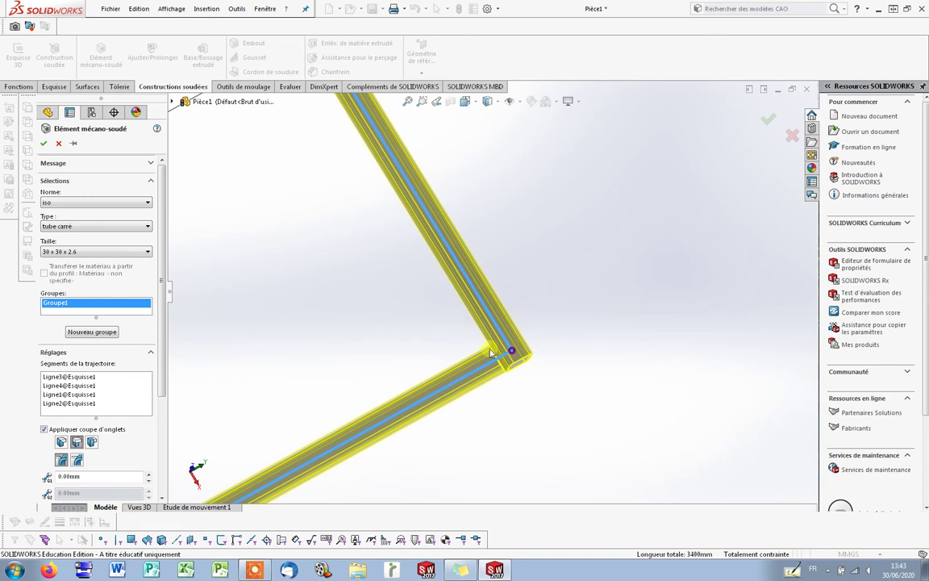
{"action": "scroll", "coordinate": [509, 354], "scroll_direction": "up", "scroll_amount": 6}
{"action": "scroll", "coordinate": [335, 387], "scroll_direction": "down", "scroll_amount": 1}
{"action": "scroll", "coordinate": [335, 387], "scroll_direction": "down", "scroll_amount": 3}
Try the second butt-joint corner treatment on the rectangular group and inspect its corners
{"action": "left_click", "coordinate": [93, 443]}
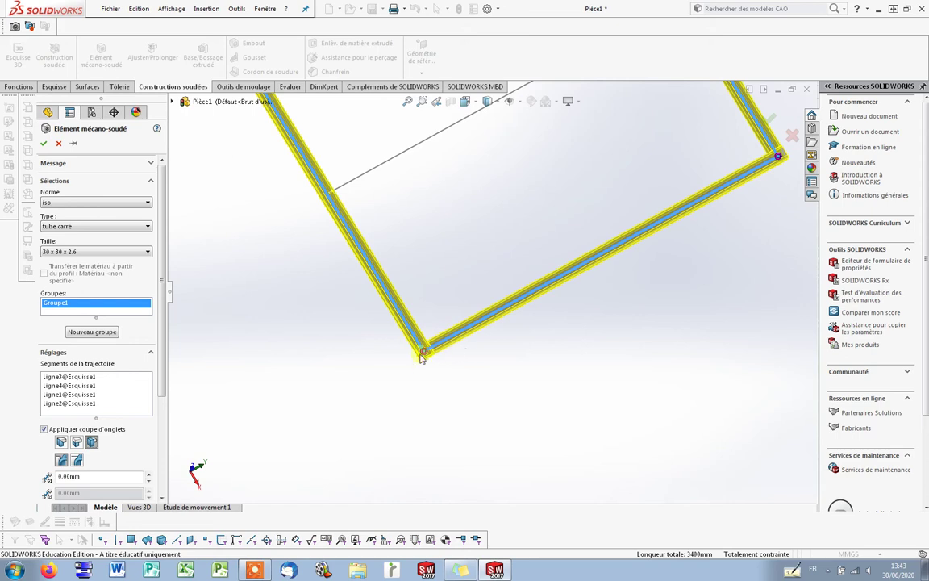
{"action": "scroll", "coordinate": [453, 306], "scroll_direction": "up", "scroll_amount": 5}
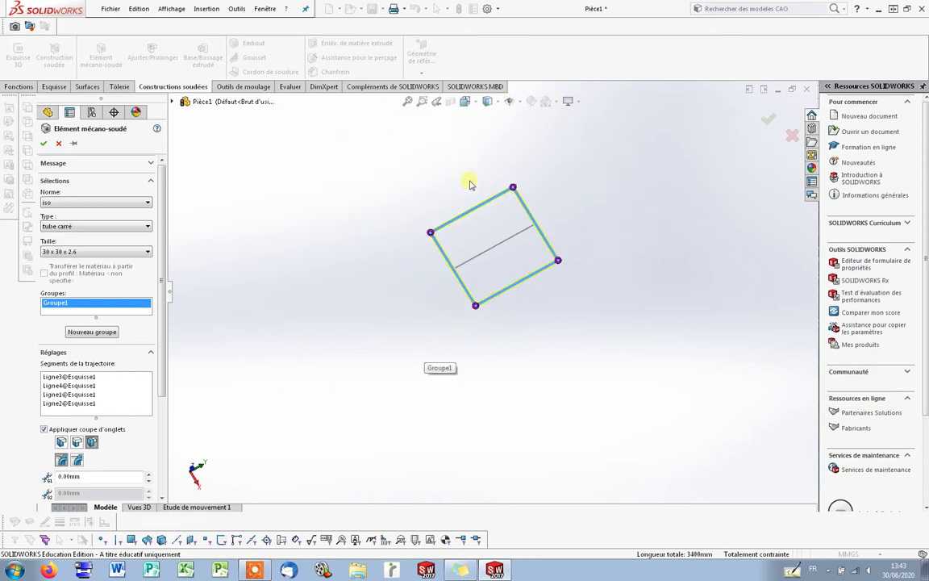
{"action": "scroll", "coordinate": [508, 182], "scroll_direction": "down", "scroll_amount": 10}
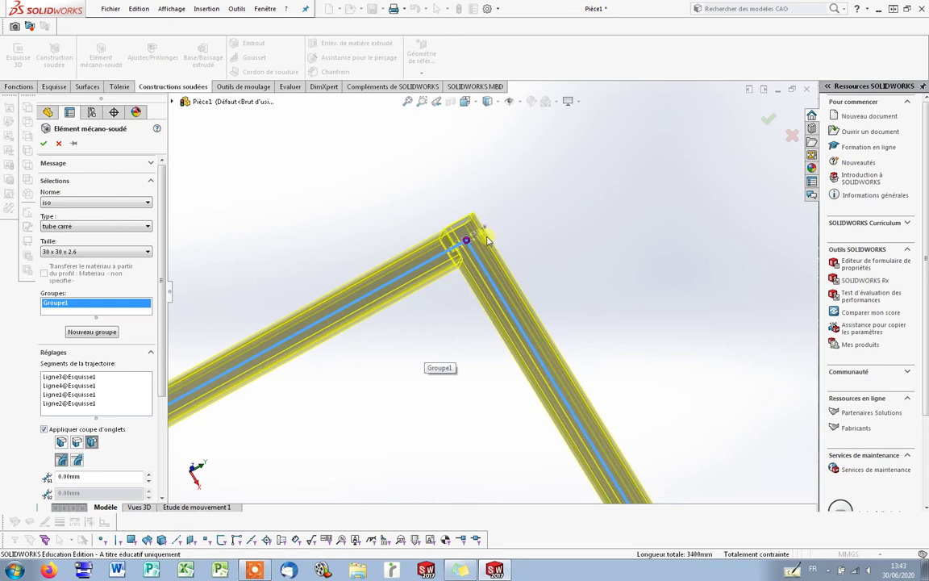
{"action": "scroll", "coordinate": [473, 246], "scroll_direction": "down", "scroll_amount": 2}
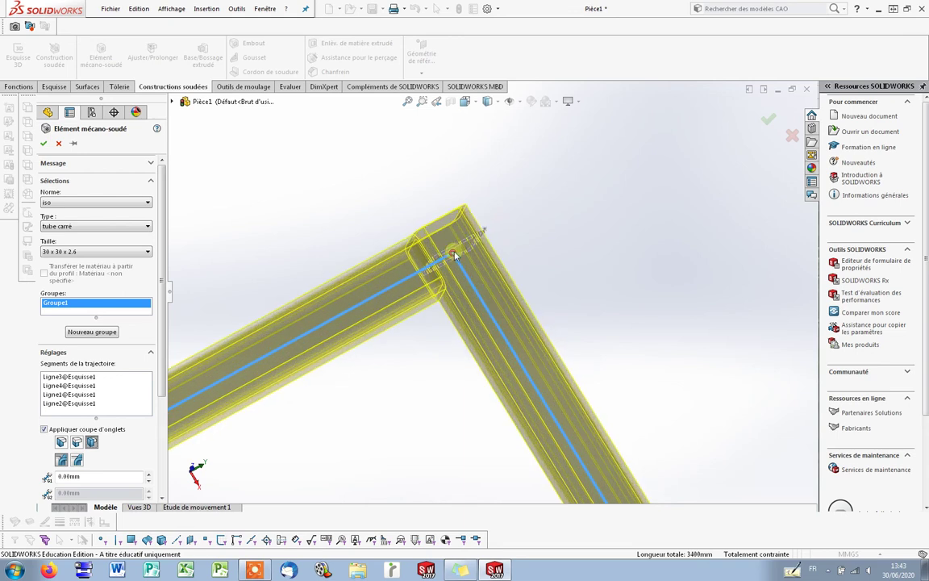
Override the corner treatment at a single frame corner with a mitre and confirm it
{"action": "left_click", "coordinate": [454, 255]}
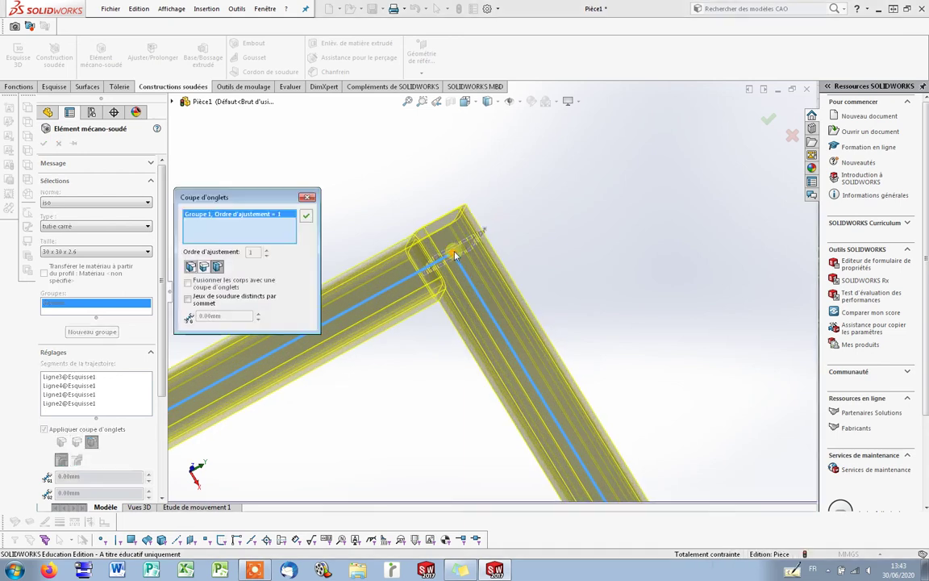
{"action": "left_click", "coordinate": [191, 267]}
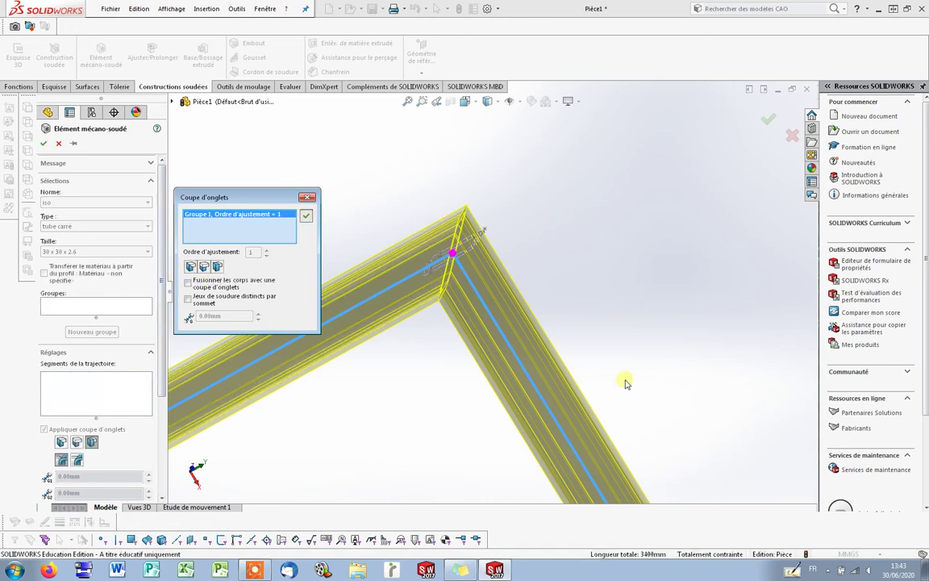
{"action": "left_click", "coordinate": [306, 218]}
Set the whole rectangular group's corner treatment to mitre and inspect the frame corners
{"action": "scroll", "coordinate": [565, 355], "scroll_direction": "up", "scroll_amount": 6}
{"action": "scroll", "coordinate": [570, 417], "scroll_direction": "down", "scroll_amount": 8}
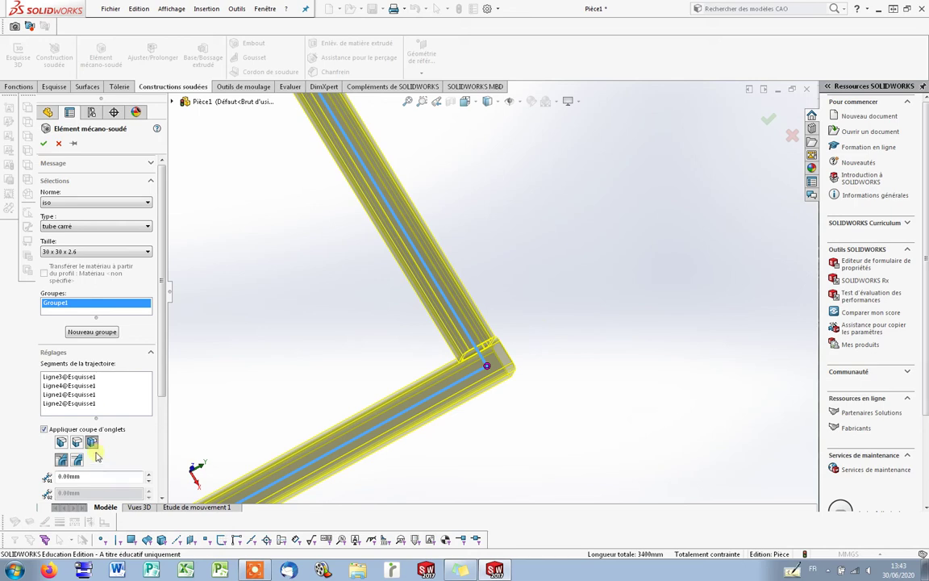
{"action": "left_click", "coordinate": [60, 442]}
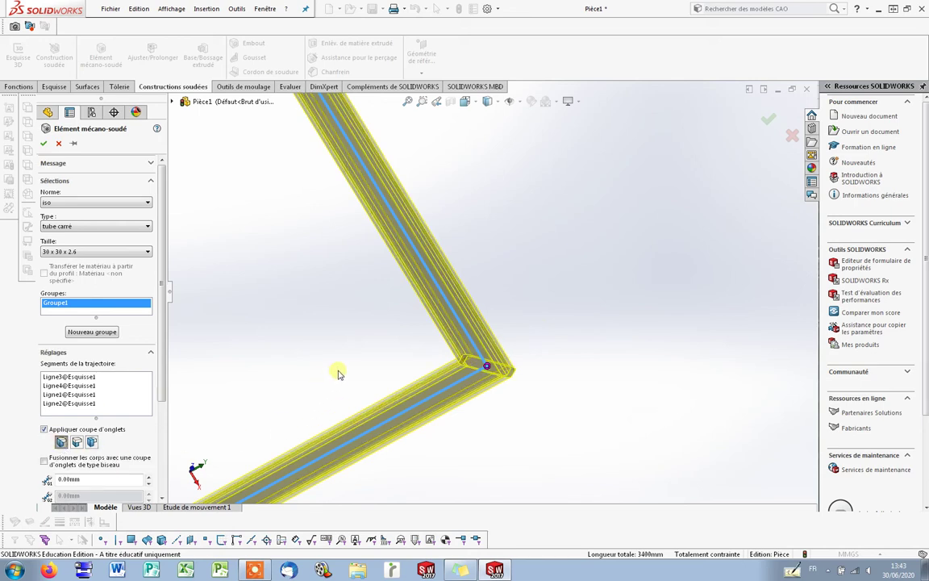
{"action": "scroll", "coordinate": [338, 372], "scroll_direction": "down", "scroll_amount": 5}
{"action": "scroll", "coordinate": [438, 229], "scroll_direction": "up", "scroll_amount": 5}
{"action": "scroll", "coordinate": [355, 356], "scroll_direction": "down", "scroll_amount": 5}
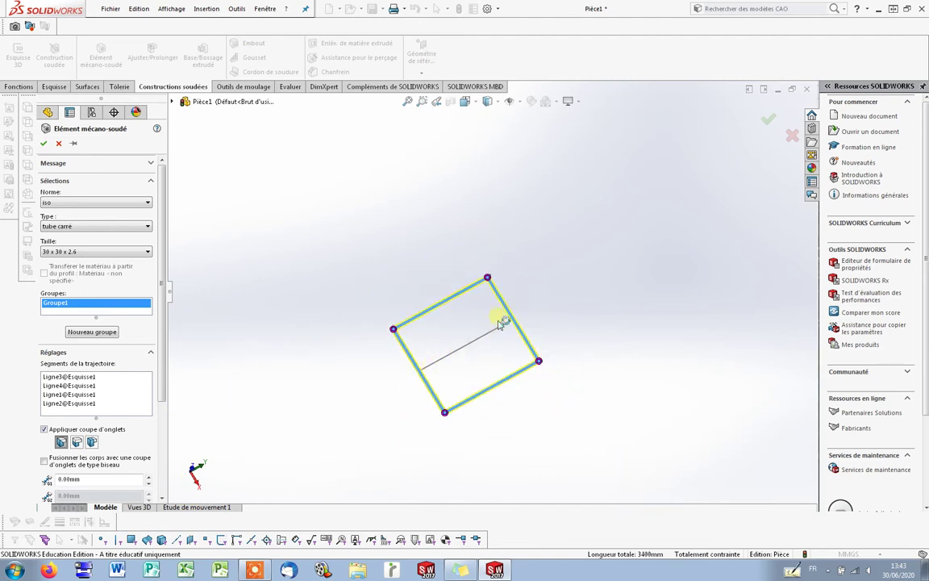
{"action": "scroll", "coordinate": [431, 358], "scroll_direction": "up", "scroll_amount": 5}
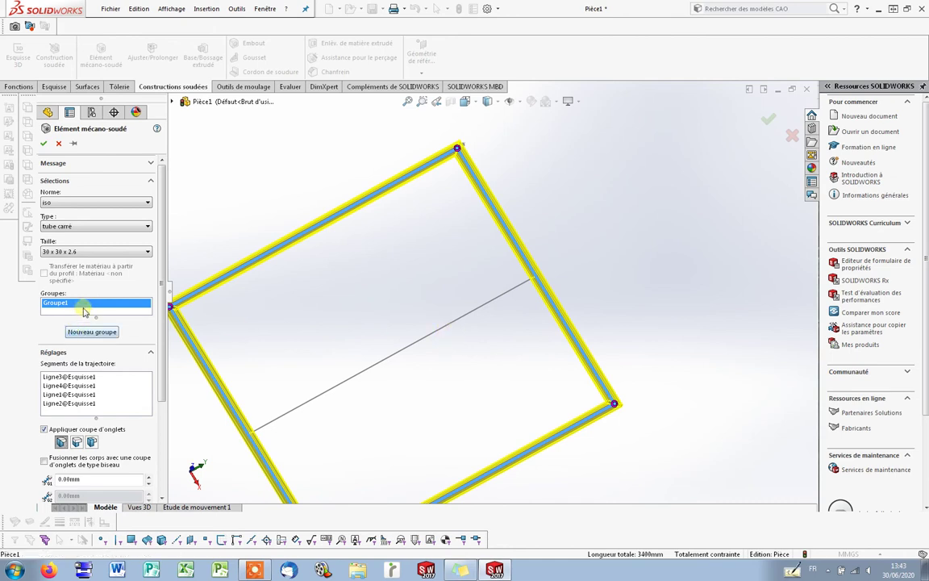
Add a second group containing the central upright line and inspect how its tube meets the outer frame
{"action": "left_click", "coordinate": [95, 373]}
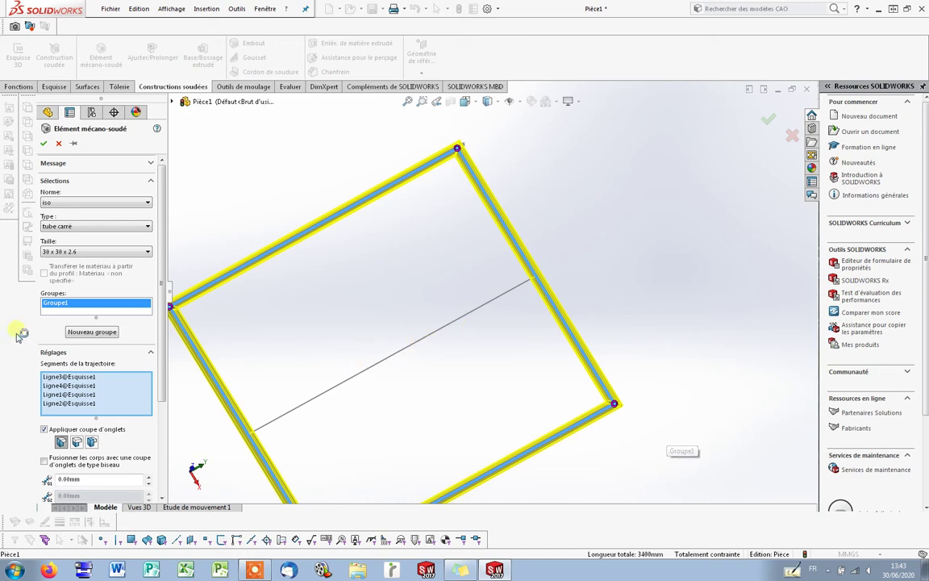
{"action": "left_click", "coordinate": [93, 336]}
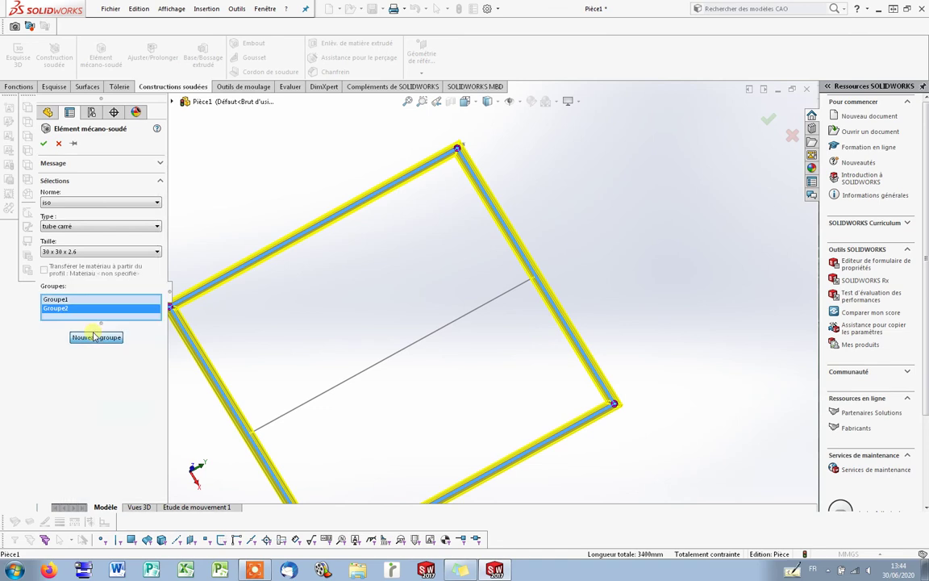
{"action": "left_click", "coordinate": [417, 344]}
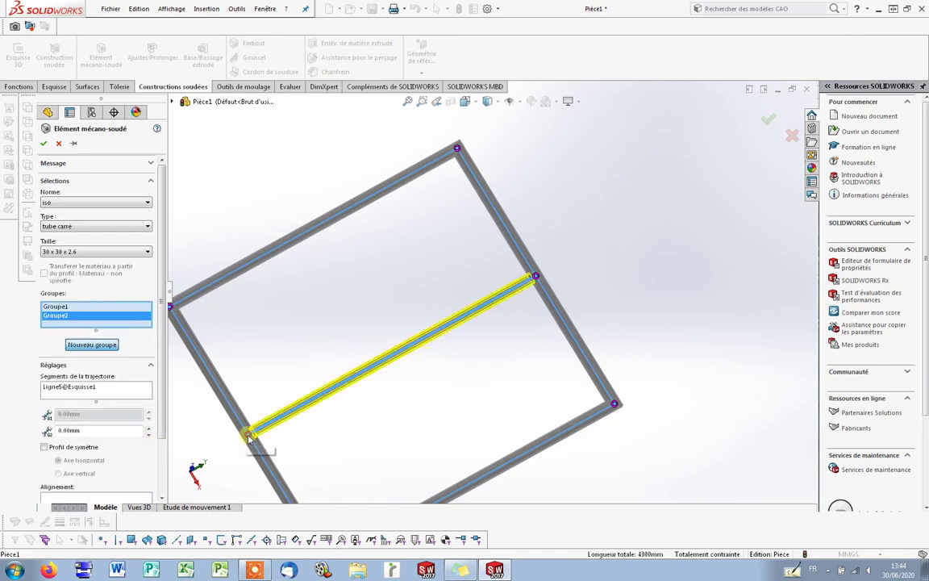
{"action": "scroll", "coordinate": [548, 280], "scroll_direction": "down", "scroll_amount": 10}
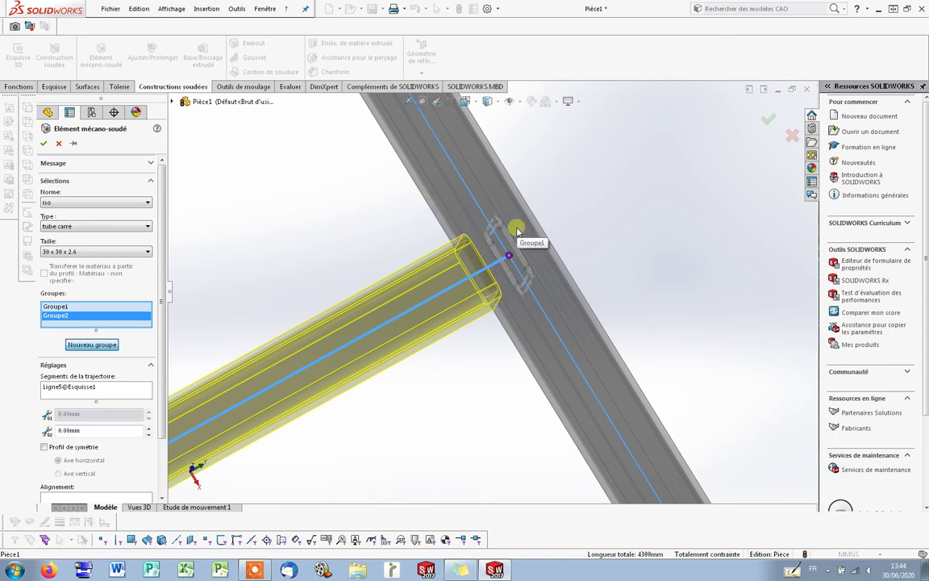
{"action": "scroll", "coordinate": [384, 357], "scroll_direction": "up", "scroll_amount": 3}
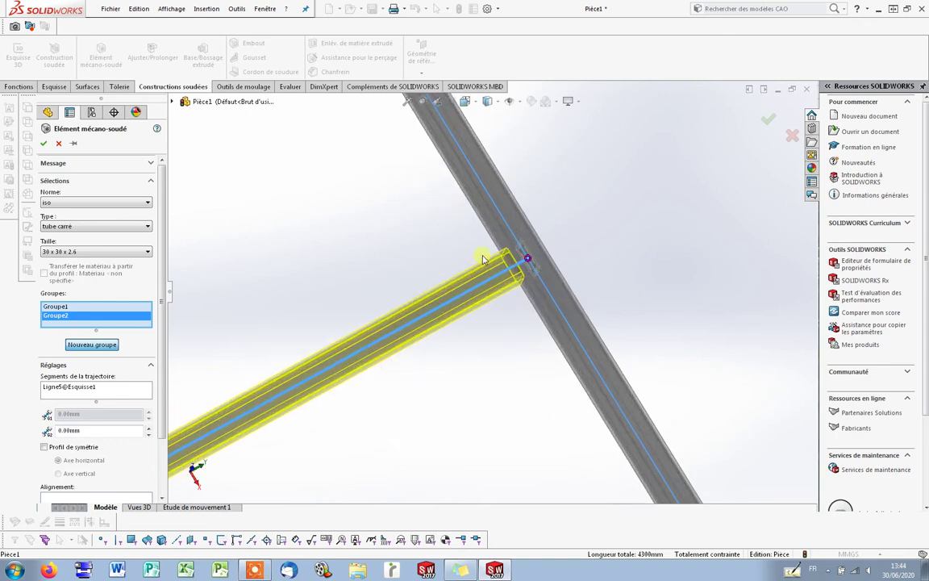
{"action": "scroll", "coordinate": [488, 358], "scroll_direction": "up", "scroll_amount": 5}
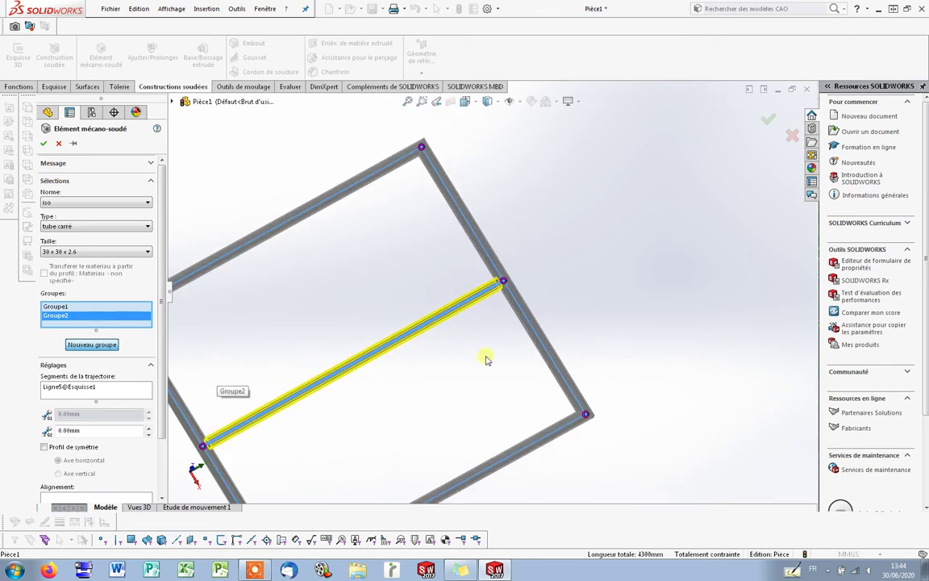
Accept the structural member with its two groups and show the whole frame from the front
{"action": "left_click", "coordinate": [44, 145]}
{"action": "scroll", "coordinate": [563, 367], "scroll_direction": "up", "scroll_amount": 2}
{"action": "middle_click_drag", "start_coordinate": [563, 369], "coordinate": [467, 188]}
{"action": "left_click", "coordinate": [465, 100]}
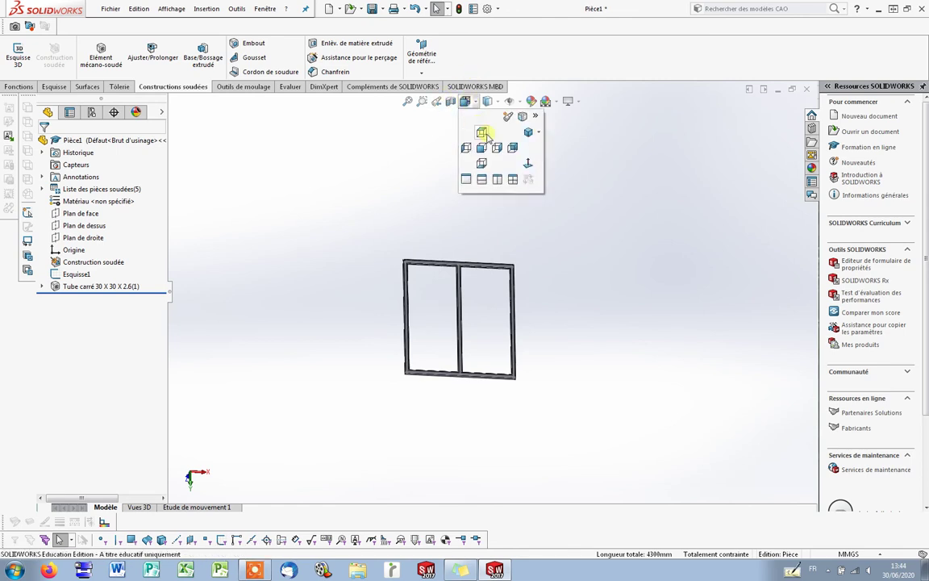
{"action": "left_click", "coordinate": [482, 133]}
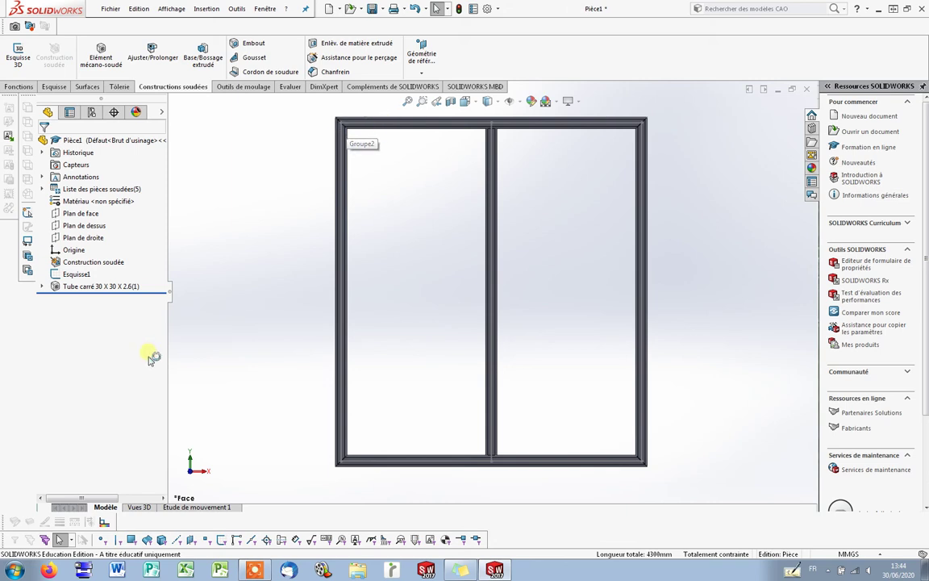
Open the frame's base sketch to review its dimensions, exit it and look closely at the upper frame tubes
{"action": "left_click", "coordinate": [78, 275]}
{"action": "left_click", "coordinate": [90, 242]}
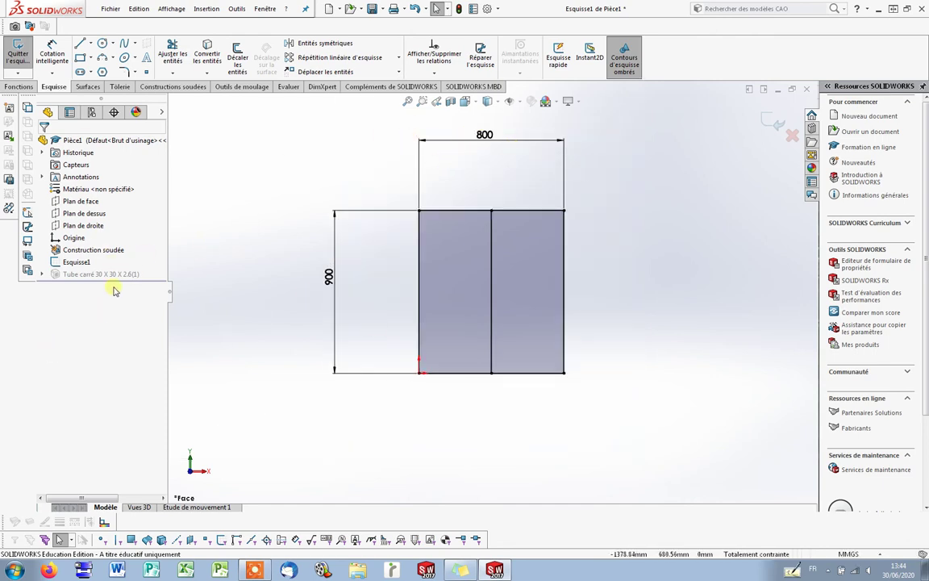
{"action": "left_click", "coordinate": [18, 55]}
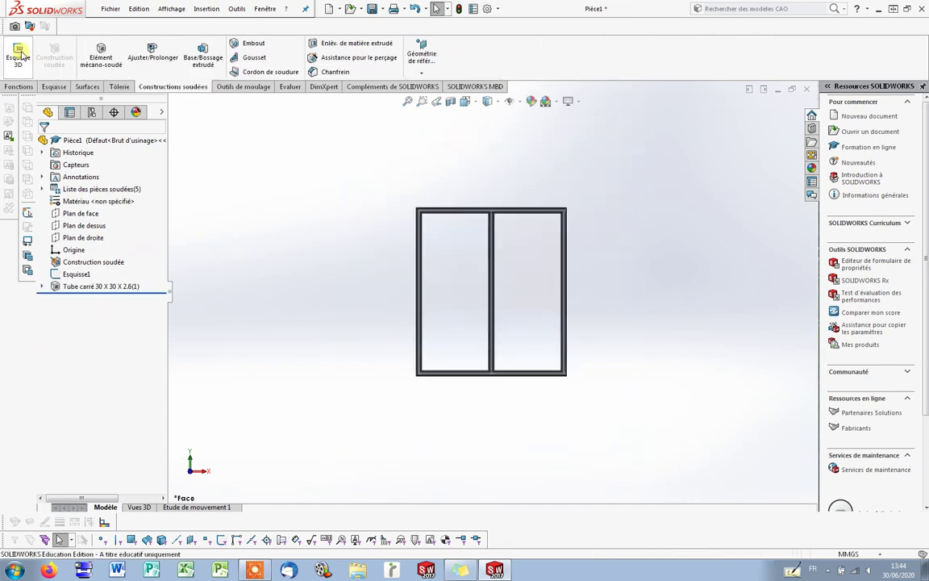
{"action": "scroll", "coordinate": [438, 225], "scroll_direction": "down", "scroll_amount": 5}
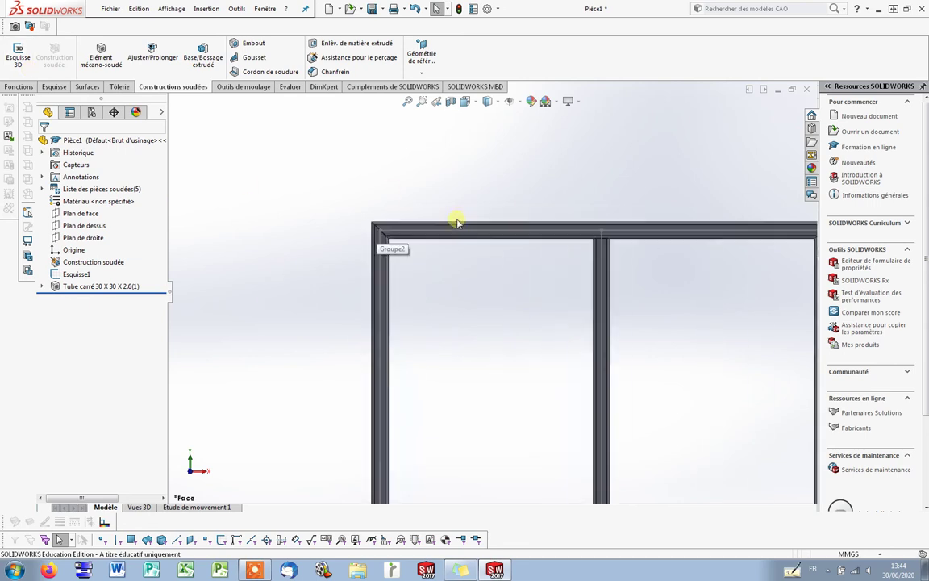
Reopen the square-tube structural member for editing and examine how its profile sits on the sketch line at a corner
{"action": "right_click", "coordinate": [105, 288]}
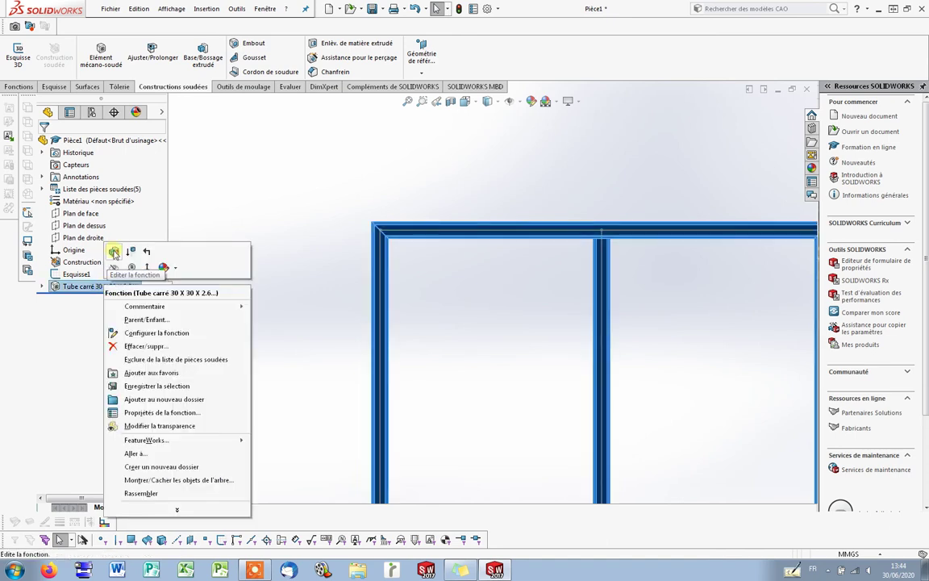
{"action": "left_click", "coordinate": [114, 252]}
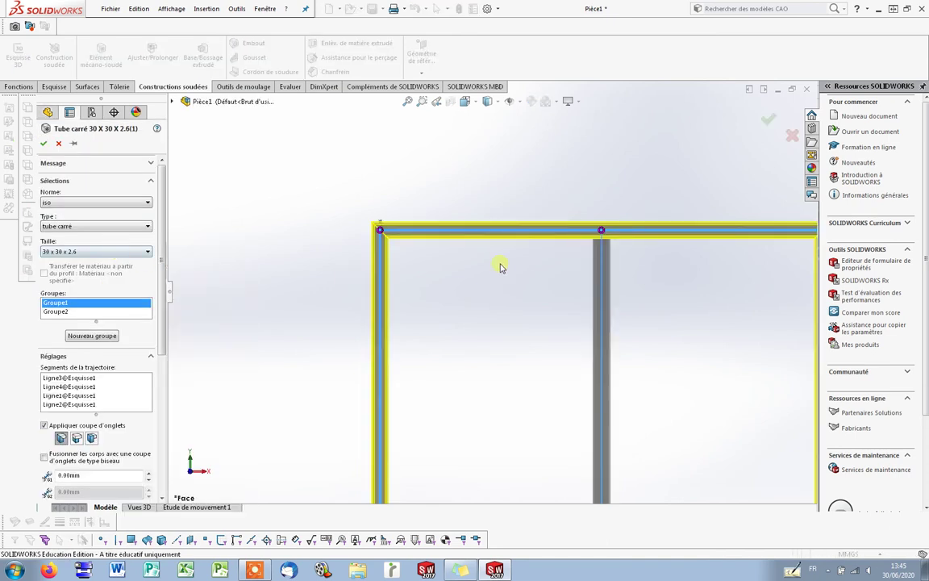
{"action": "middle_click_drag", "start_coordinate": [489, 288], "coordinate": [591, 276]}
{"action": "scroll", "coordinate": [551, 291], "scroll_direction": "up", "scroll_amount": 3}
{"action": "scroll", "coordinate": [550, 290], "scroll_direction": "down", "scroll_amount": 6}
{"action": "scroll", "coordinate": [461, 294], "scroll_direction": "down", "scroll_amount": 5}
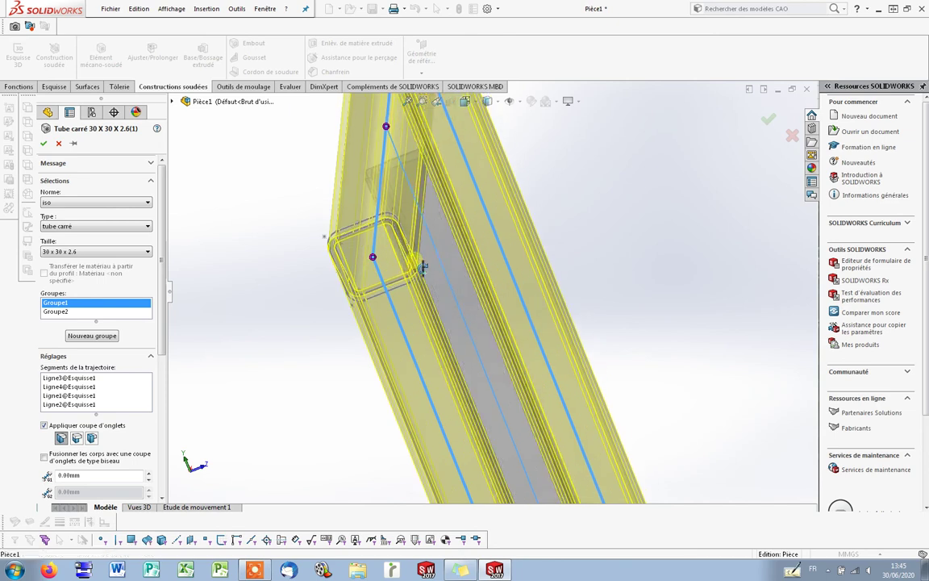
{"action": "middle_click_drag", "start_coordinate": [421, 264], "coordinate": [419, 239]}
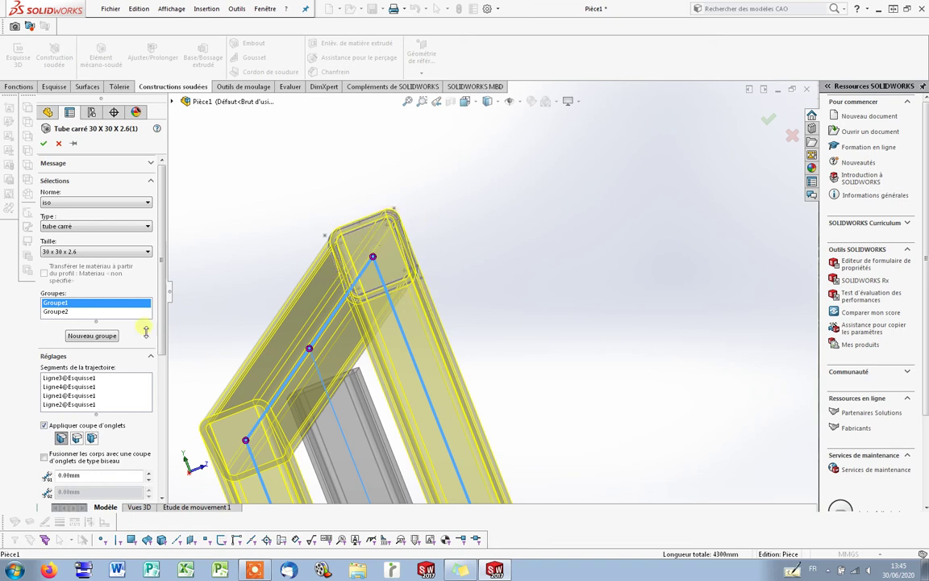
Locate the rectangular group's profile by the midpoint of its outer side and check the frame's outline in front view
{"action": "left_click_drag", "start_coordinate": [157, 211], "coordinate": [161, 353]}
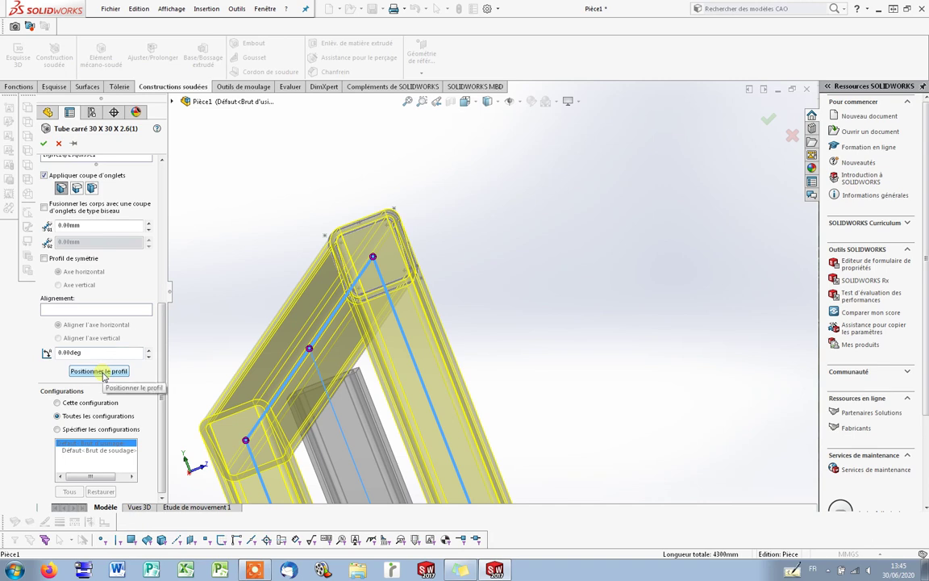
{"action": "left_click", "coordinate": [98, 371]}
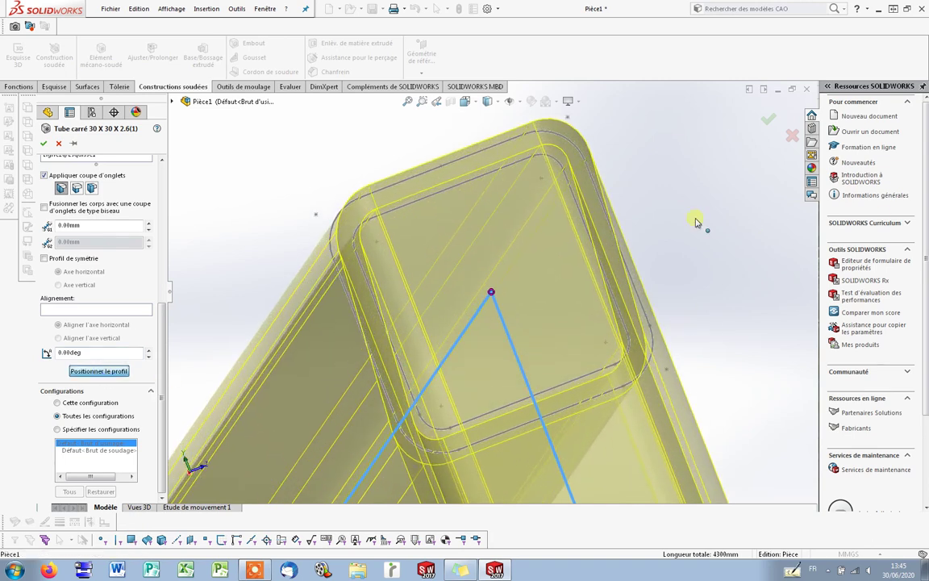
{"action": "left_click", "coordinate": [442, 169]}
{"action": "scroll", "coordinate": [668, 341], "scroll_direction": "up", "scroll_amount": 4}
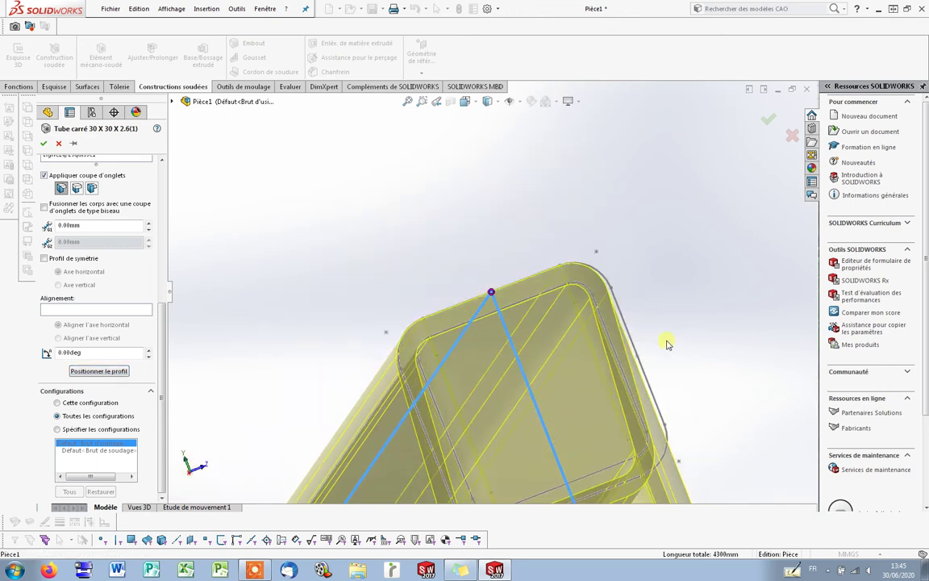
{"action": "scroll", "coordinate": [668, 339], "scroll_direction": "up", "scroll_amount": 3}
{"action": "left_click", "coordinate": [474, 106]}
{"action": "left_click", "coordinate": [479, 152]}
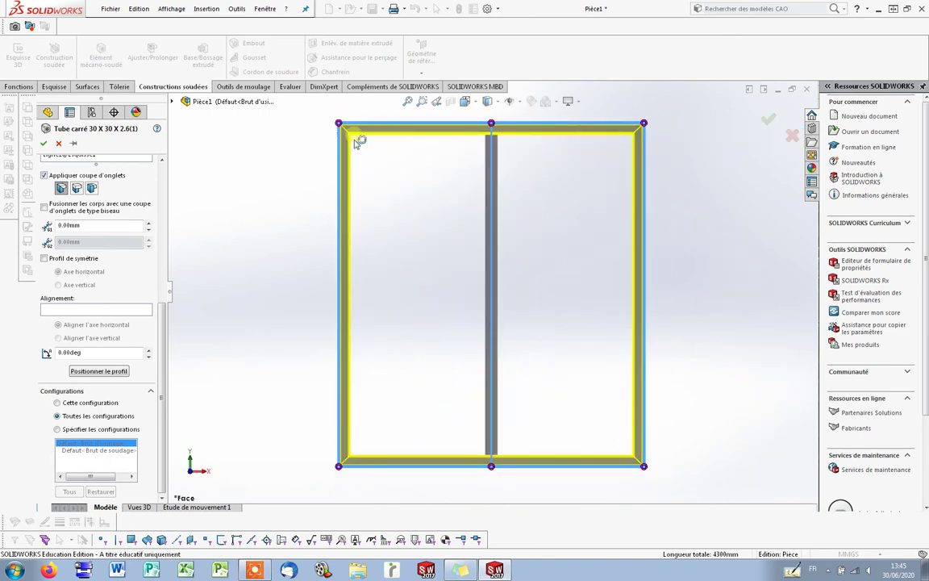
{"action": "scroll", "coordinate": [621, 134], "scroll_direction": "down", "scroll_amount": 3}
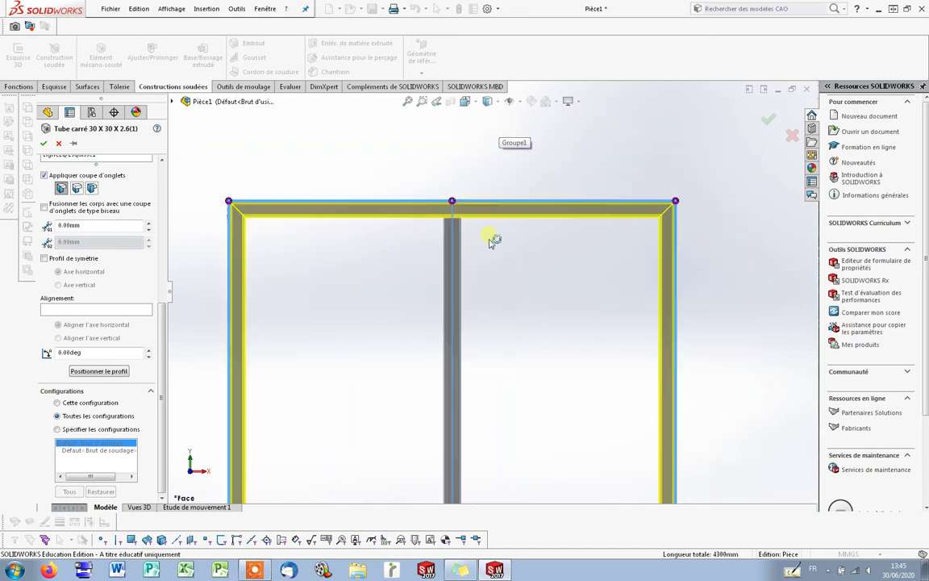
{"action": "scroll", "coordinate": [491, 242], "scroll_direction": "up", "scroll_amount": 1}
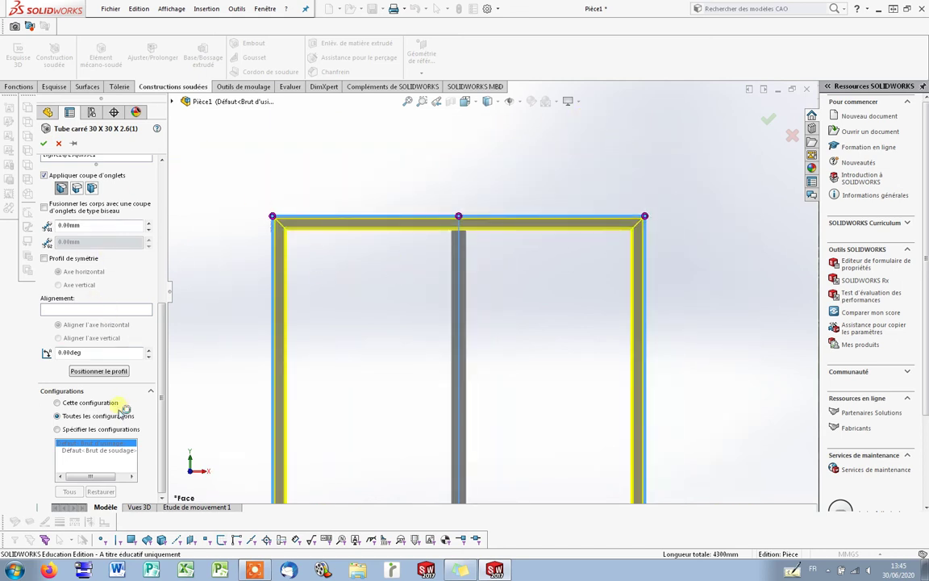
Try locating the rectangular group's profile by its inner corner point and inspect how the tubes sit relative to the sketch
{"action": "left_click", "coordinate": [109, 372]}
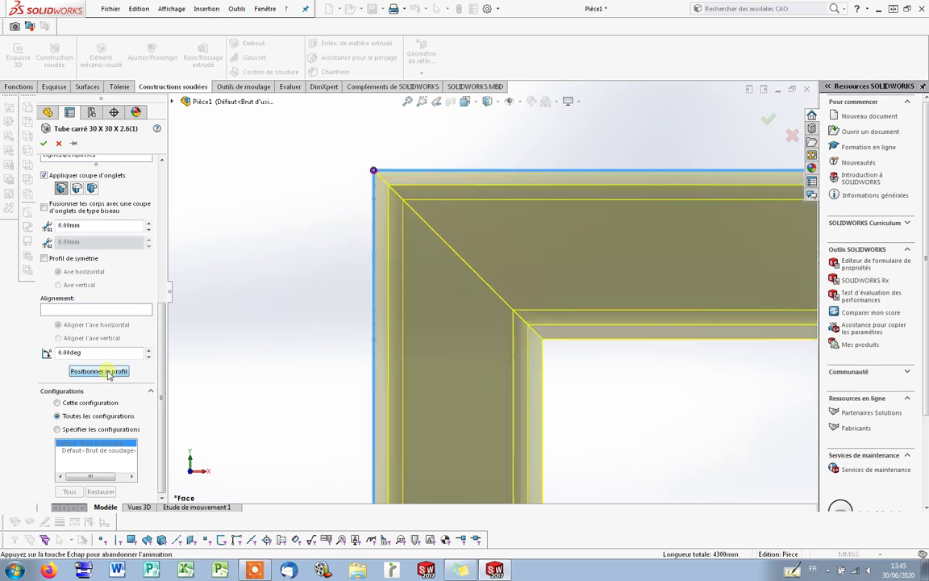
{"action": "middle_click_drag", "start_coordinate": [663, 359], "coordinate": [718, 295]}
{"action": "scroll", "coordinate": [635, 280], "scroll_direction": "down", "scroll_amount": 5}
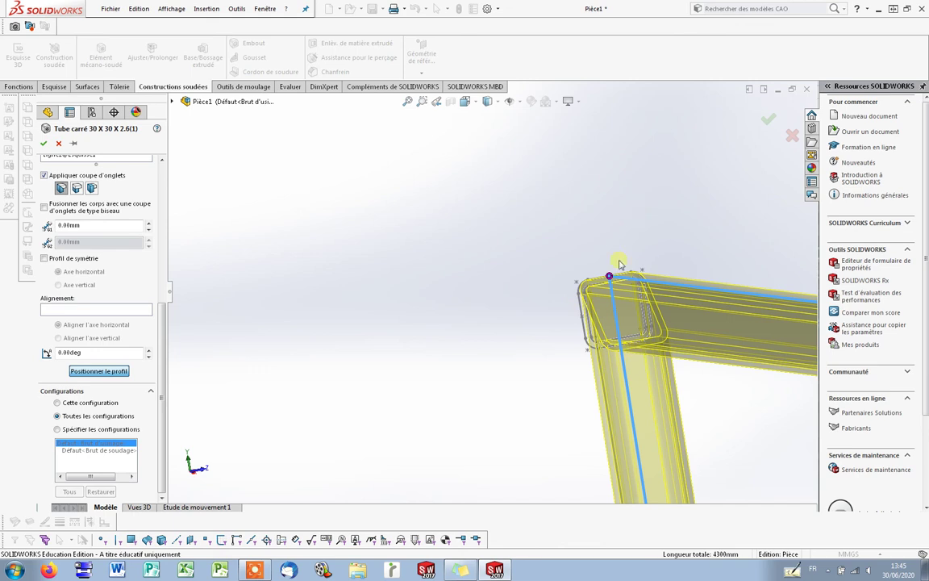
{"action": "scroll", "coordinate": [617, 355], "scroll_direction": "down", "scroll_amount": 3}
{"action": "scroll", "coordinate": [501, 387], "scroll_direction": "down", "scroll_amount": 4}
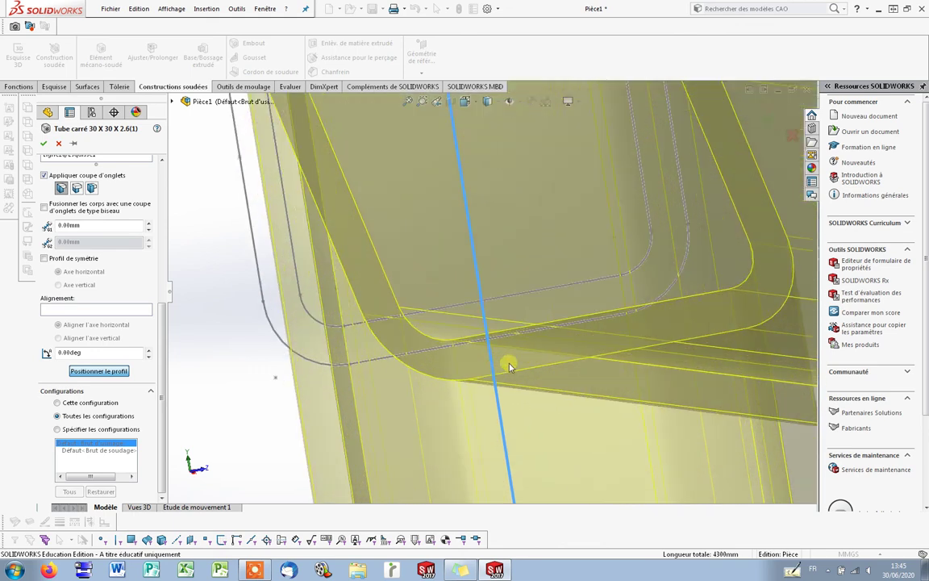
{"action": "middle_click_drag", "start_coordinate": [473, 344], "coordinate": [597, 346]}
{"action": "scroll", "coordinate": [699, 317], "scroll_direction": "up", "scroll_amount": 4}
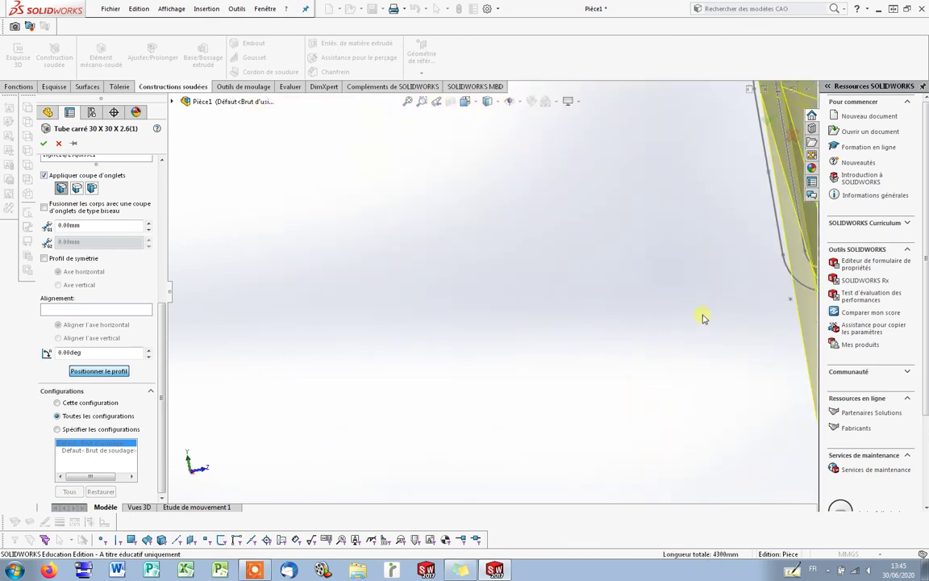
{"action": "scroll", "coordinate": [698, 316], "scroll_direction": "down", "scroll_amount": 3}
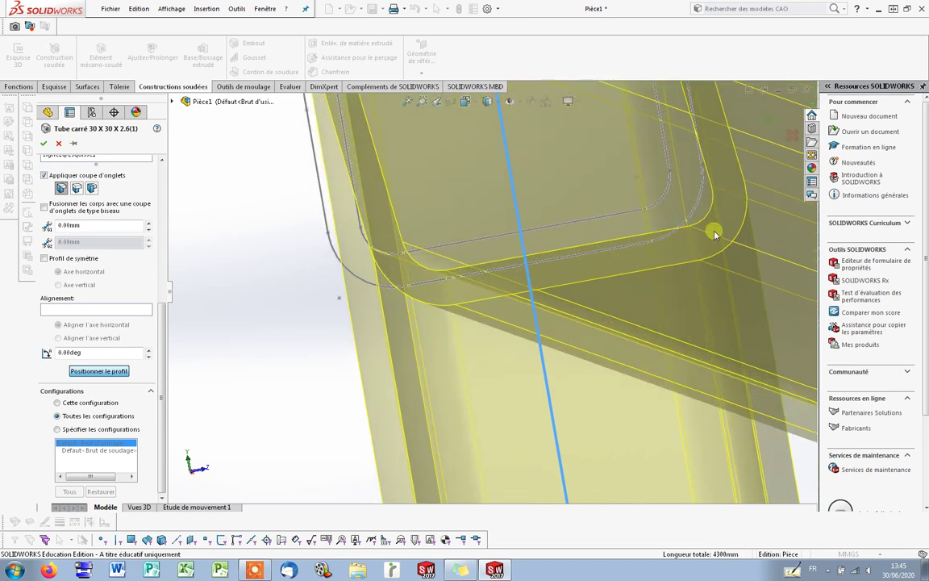
{"action": "left_click", "coordinate": [715, 234]}
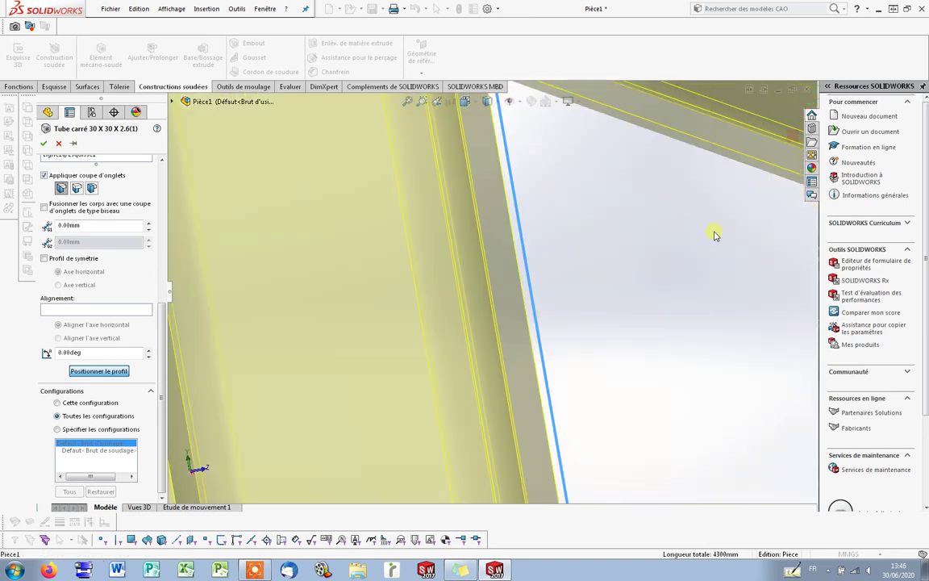
{"action": "scroll", "coordinate": [692, 298], "scroll_direction": "up", "scroll_amount": 4}
{"action": "scroll", "coordinate": [484, 154], "scroll_direction": "up", "scroll_amount": 5}
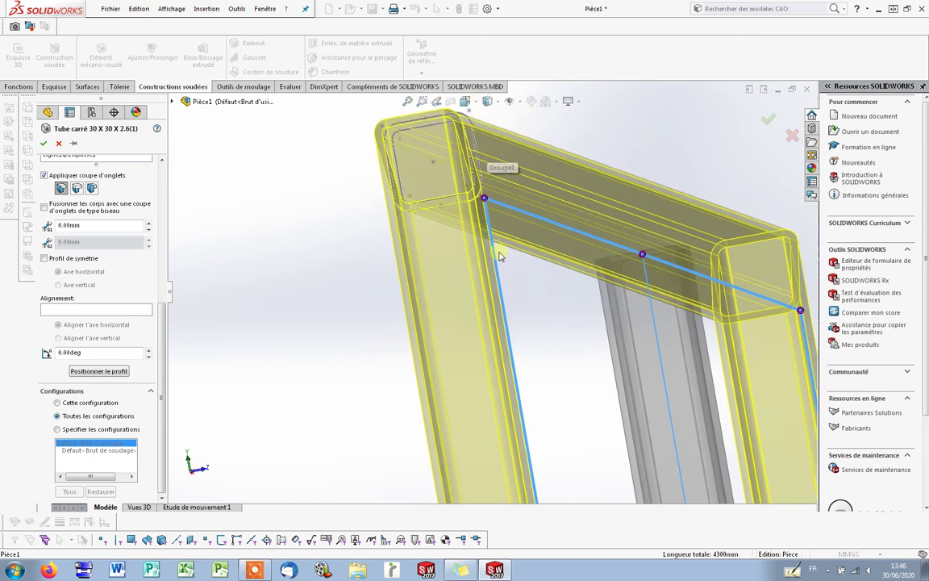
{"action": "middle_click_drag", "start_coordinate": [514, 239], "coordinate": [527, 313]}
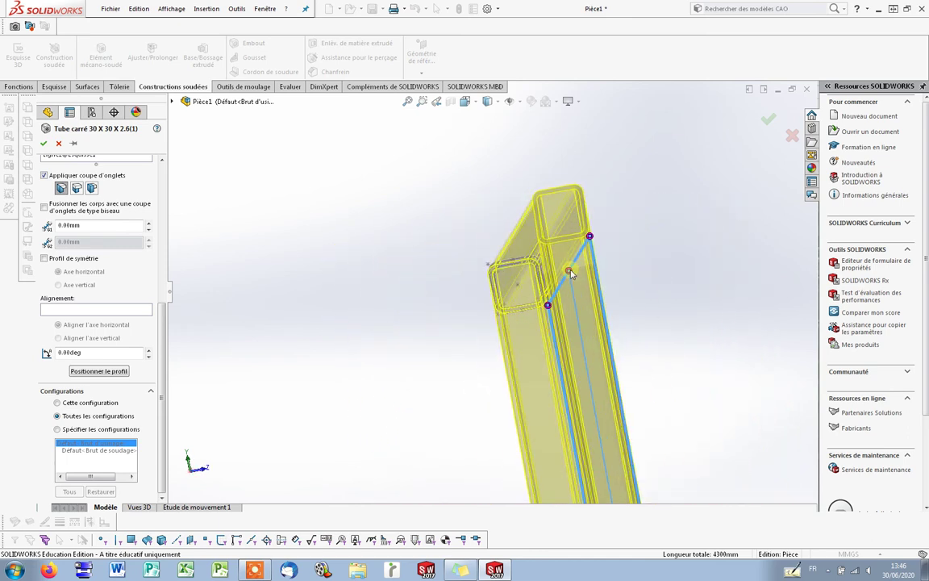
{"action": "middle_click_drag", "start_coordinate": [574, 300], "coordinate": [563, 317]}
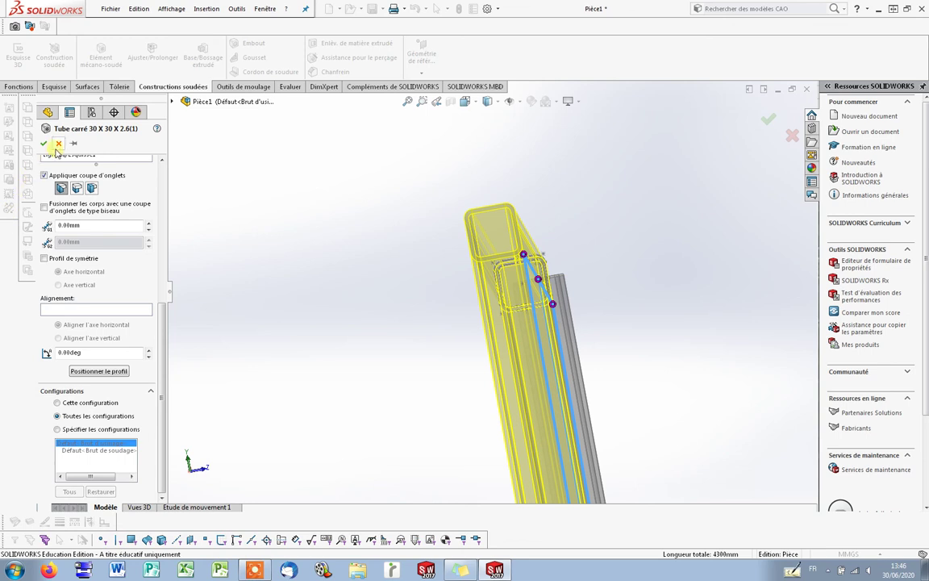
Relocate the profile to the midpoint of its outer side, accept the structural member and inspect the frame
{"action": "left_click", "coordinate": [89, 372]}
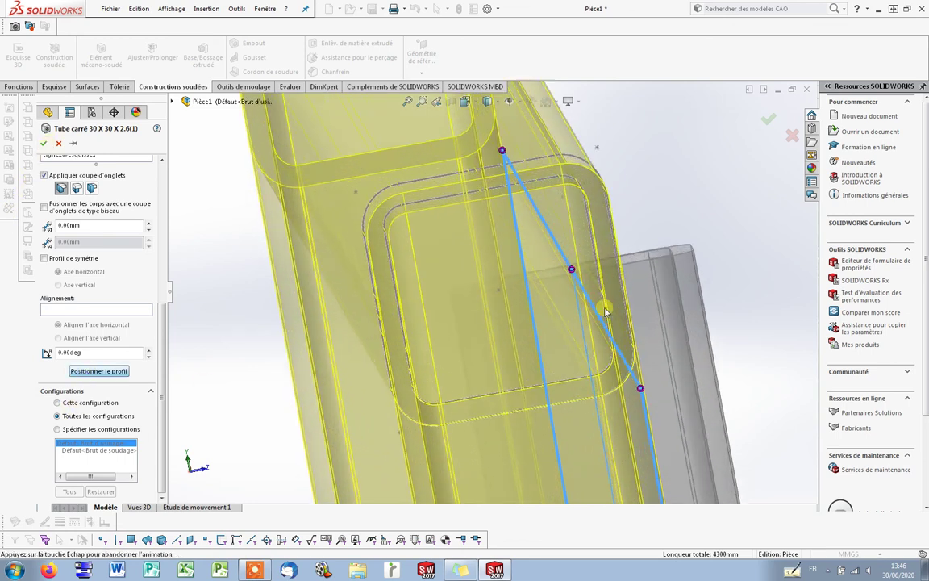
{"action": "left_click", "coordinate": [464, 148]}
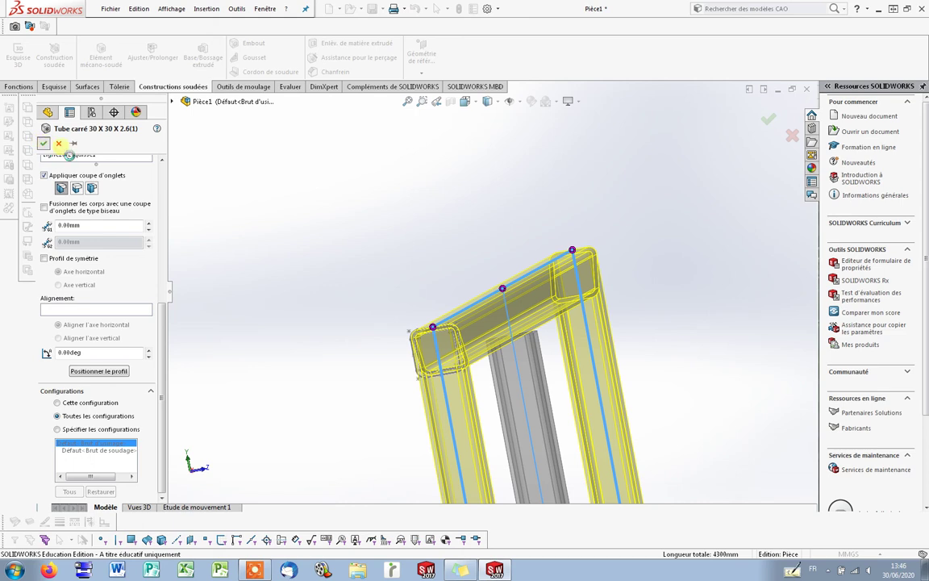
{"action": "scroll", "coordinate": [431, 311], "scroll_direction": "up", "scroll_amount": 10}
{"action": "middle_click_drag", "start_coordinate": [571, 379], "coordinate": [475, 367]}
{"action": "scroll", "coordinate": [543, 277], "scroll_direction": "down", "scroll_amount": 3}
{"action": "scroll", "coordinate": [431, 408], "scroll_direction": "down", "scroll_amount": 3}
{"action": "scroll", "coordinate": [439, 400], "scroll_direction": "up", "scroll_amount": 3}
{"action": "middle_click_drag", "start_coordinate": [440, 400], "coordinate": [517, 338]}
{"action": "scroll", "coordinate": [516, 322], "scroll_direction": "down", "scroll_amount": 4}
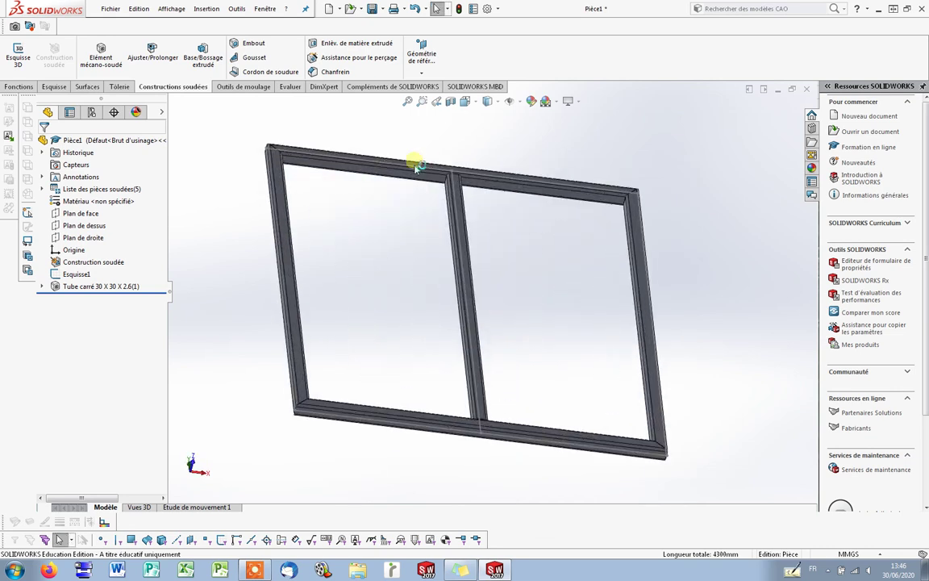